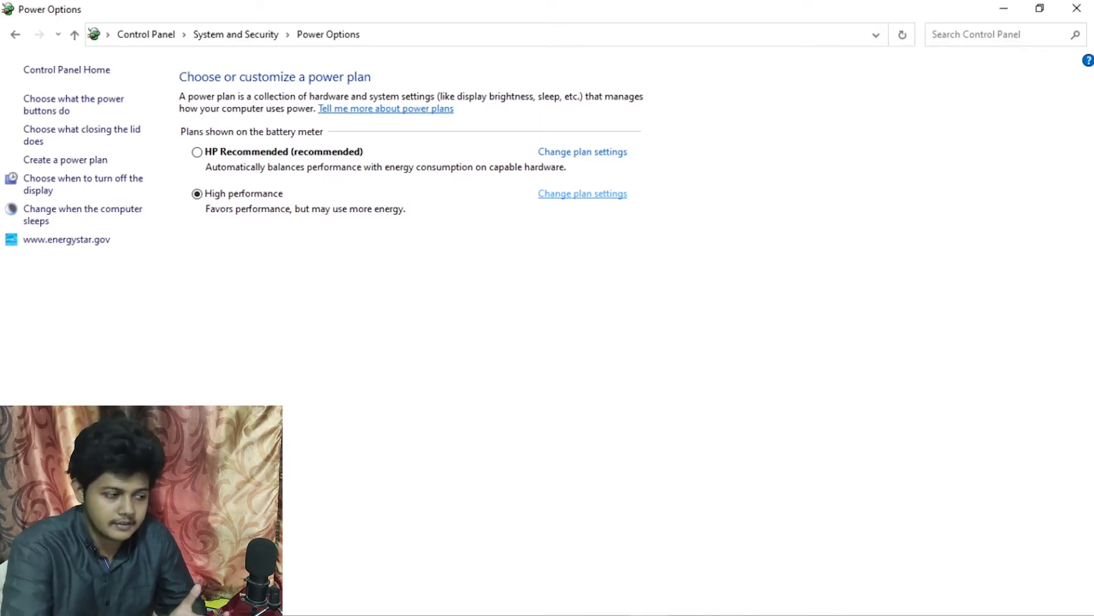
Open the High performance plan's settings and review the plugged-in options for turning off the display.
click(583, 193)
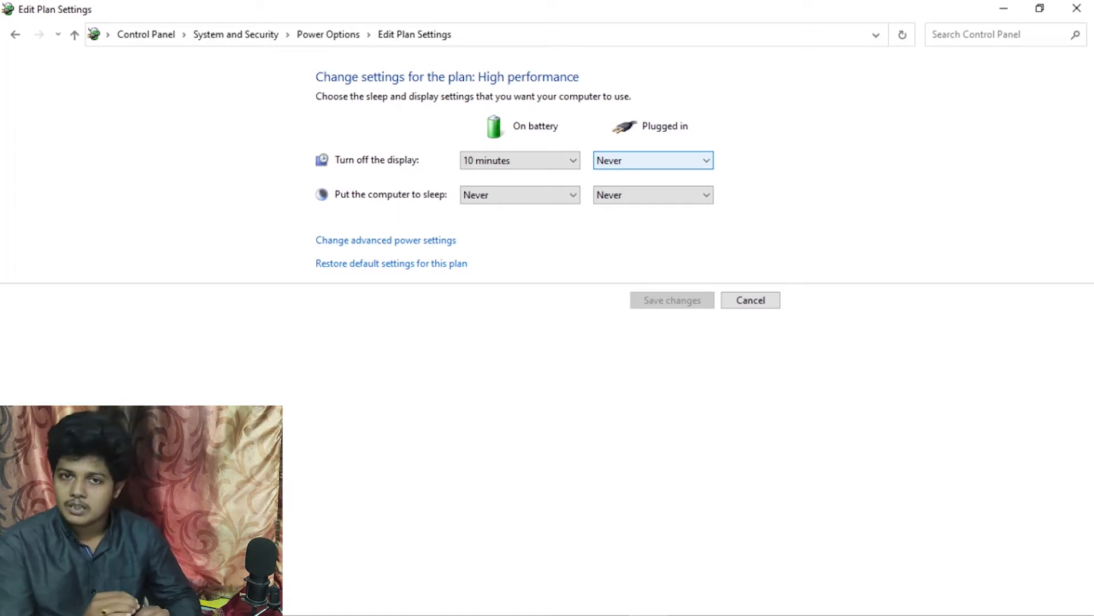
click(653, 161)
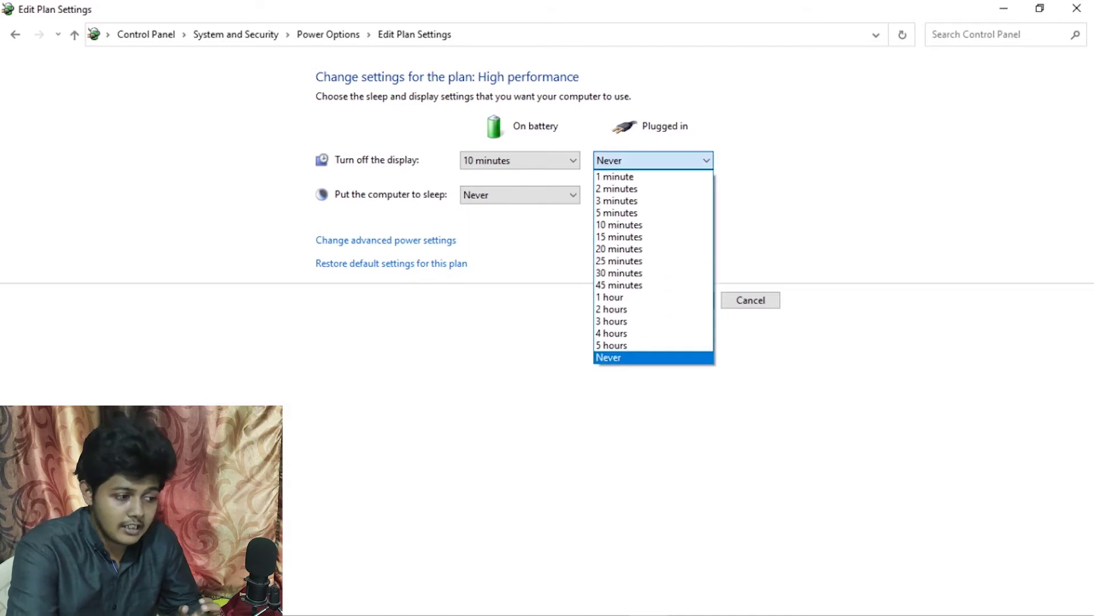
key(Down)
key(Down)
key(Down)
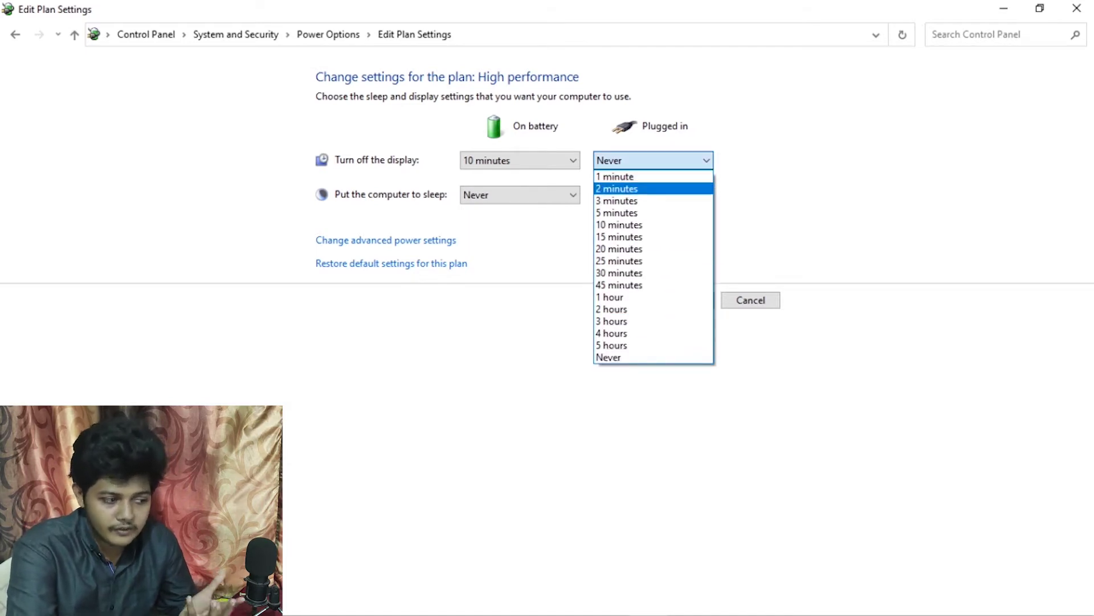
key(Up)
key(Up)
key(Up)
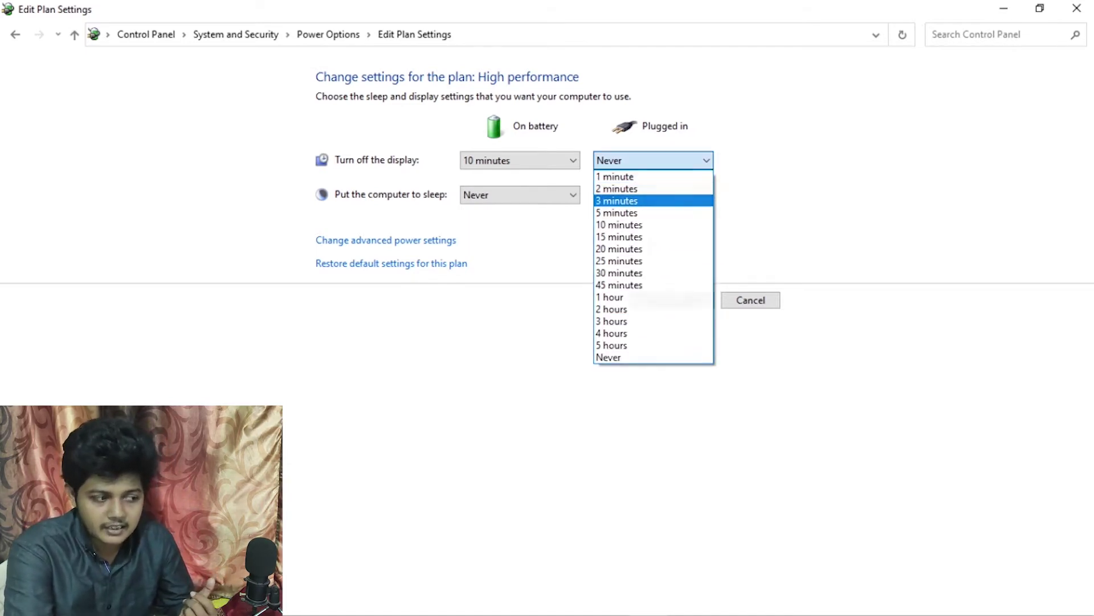
key(Escape)
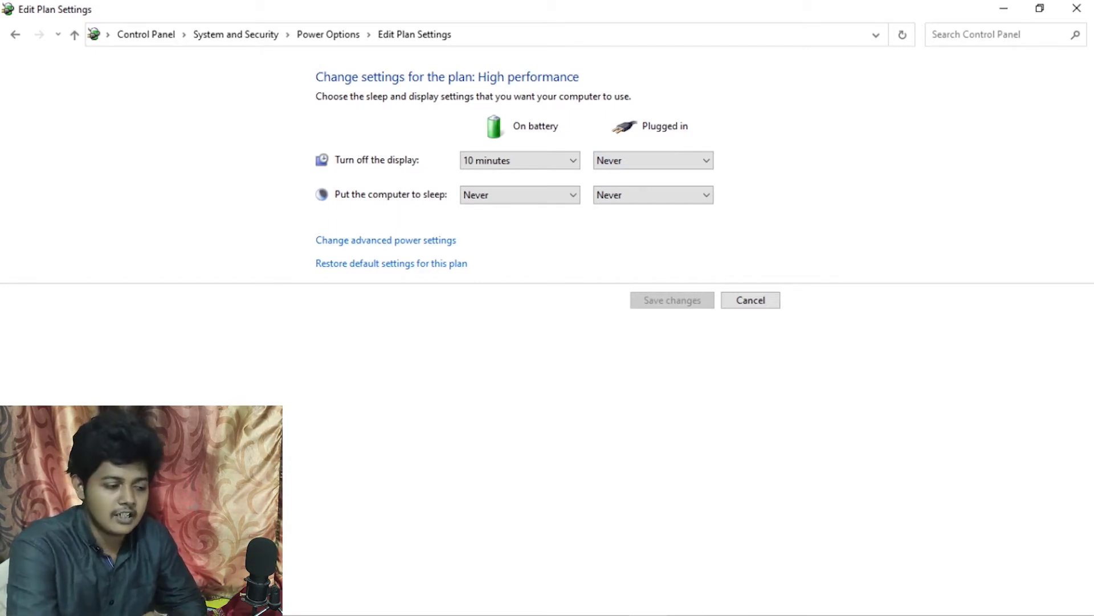
key(alt+Down)
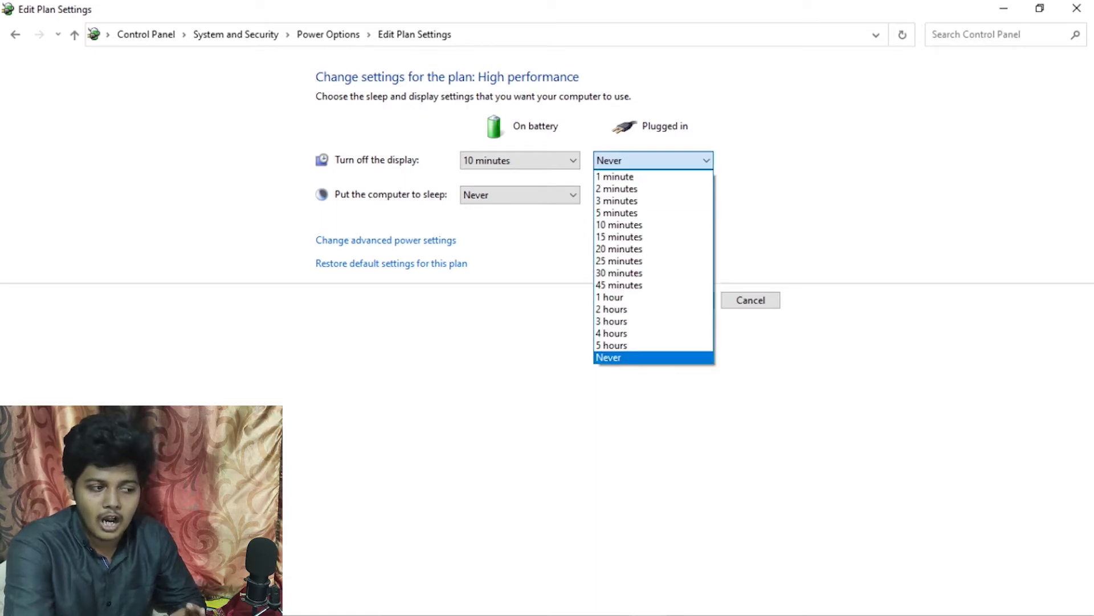
key(Escape)
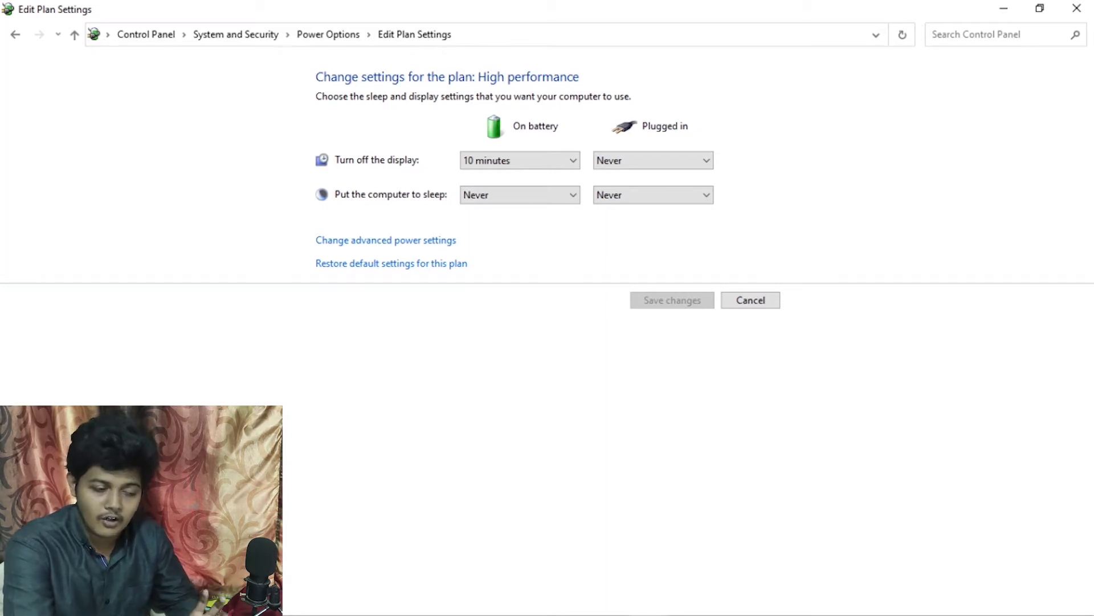
Try a plugged-in display turn-off time of 1 minute and set it back to Never.
key(alt+Down)
key(Home)
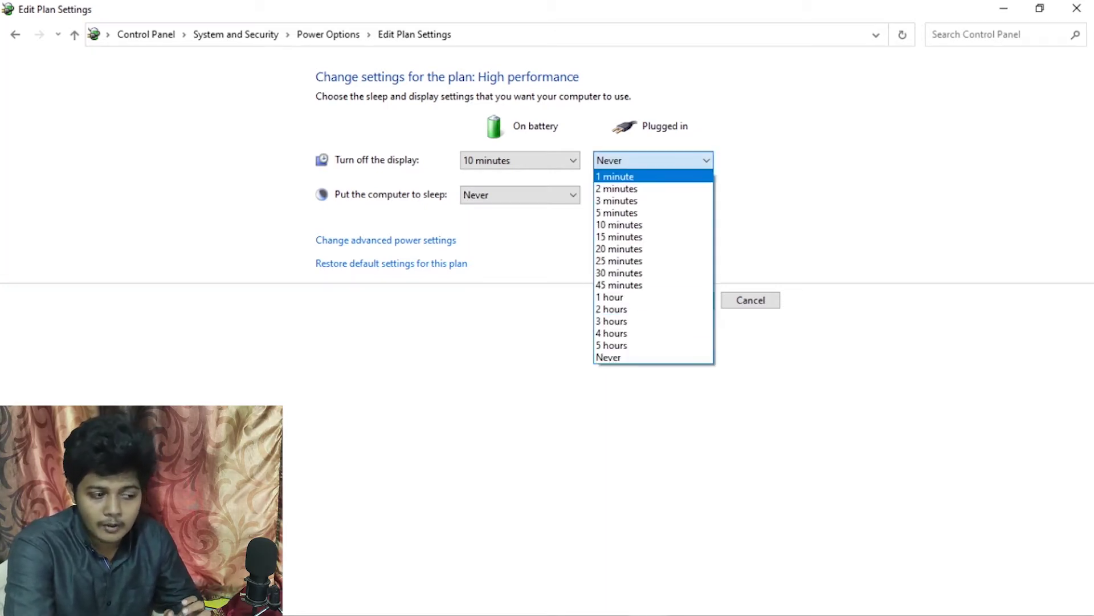
key(Return)
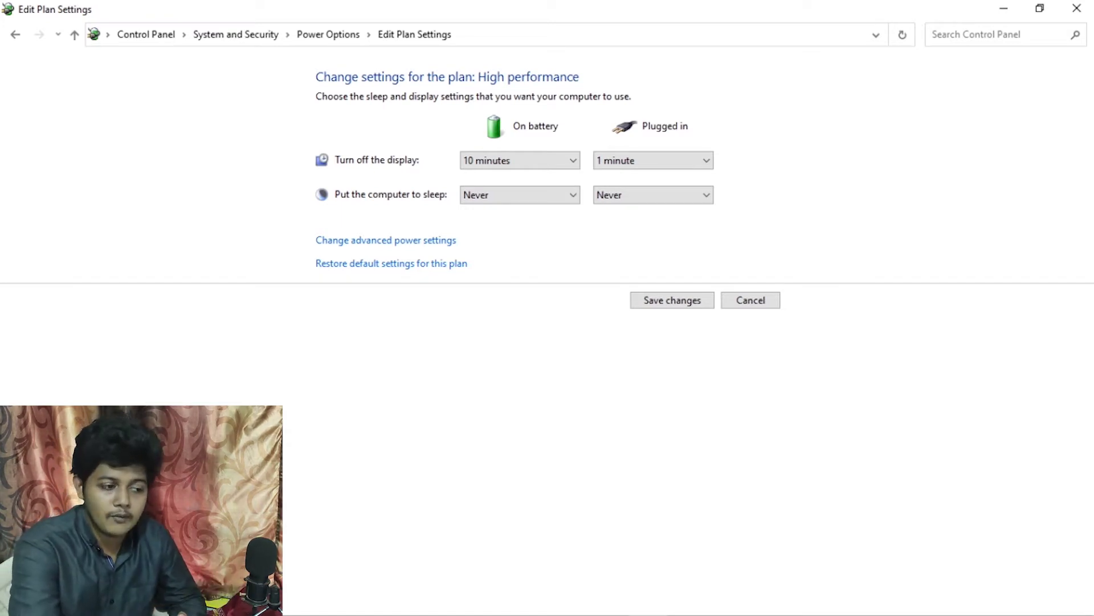
click(653, 160)
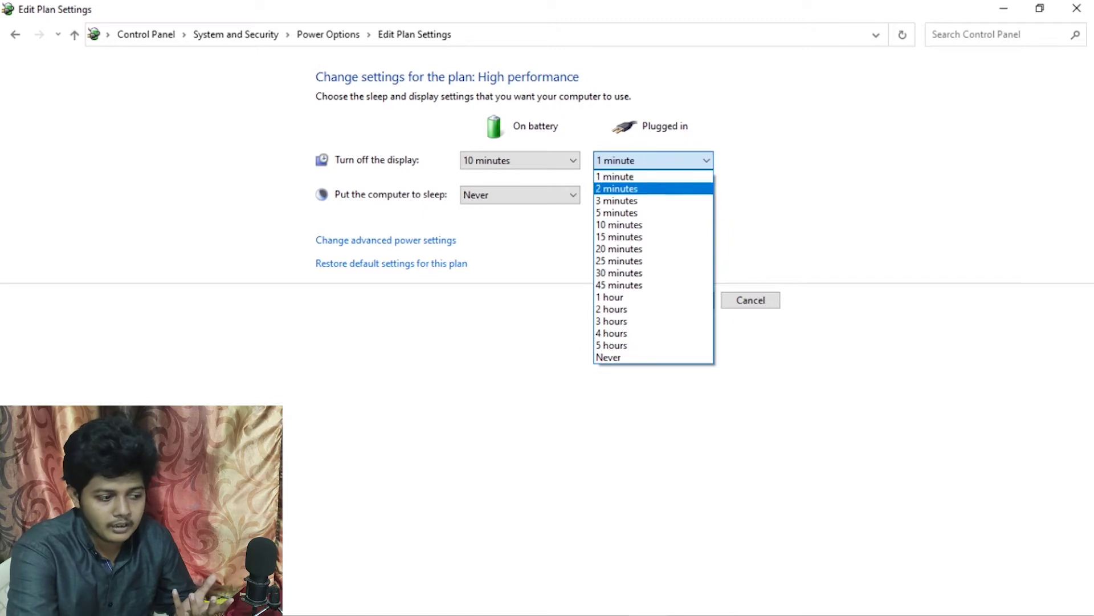
click(608, 357)
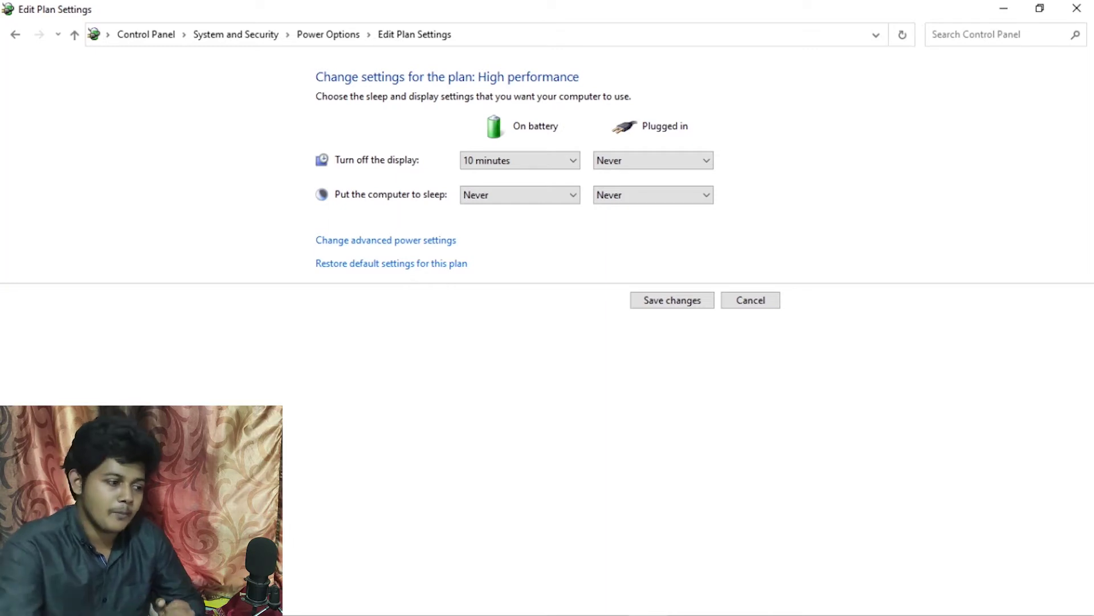
Try a plugged-in sleep time of 1 minute and discard the High performance plan changes.
click(653, 194)
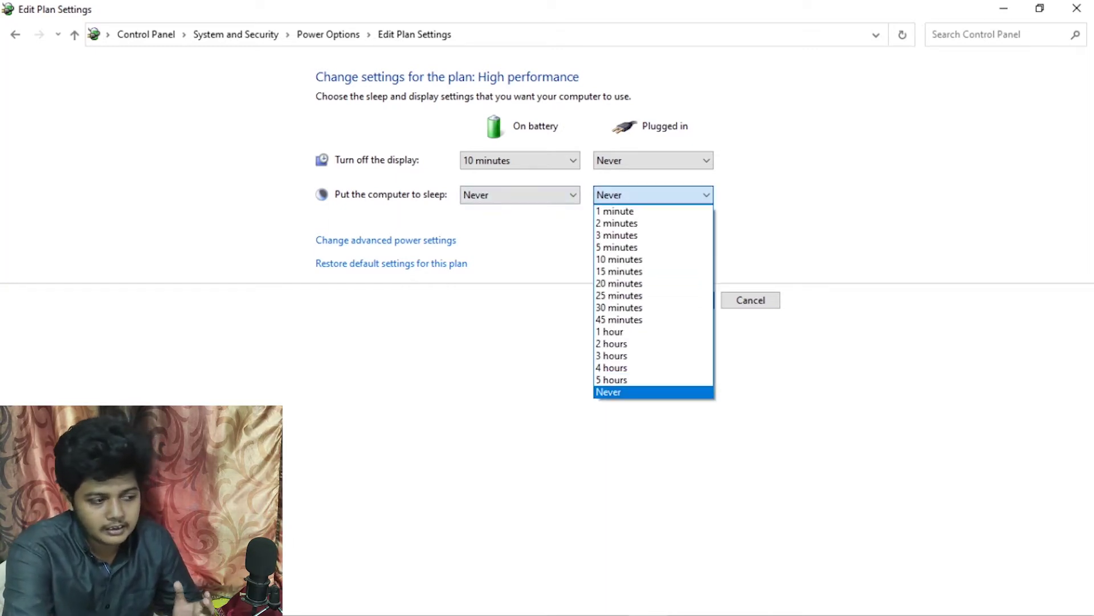
click(618, 211)
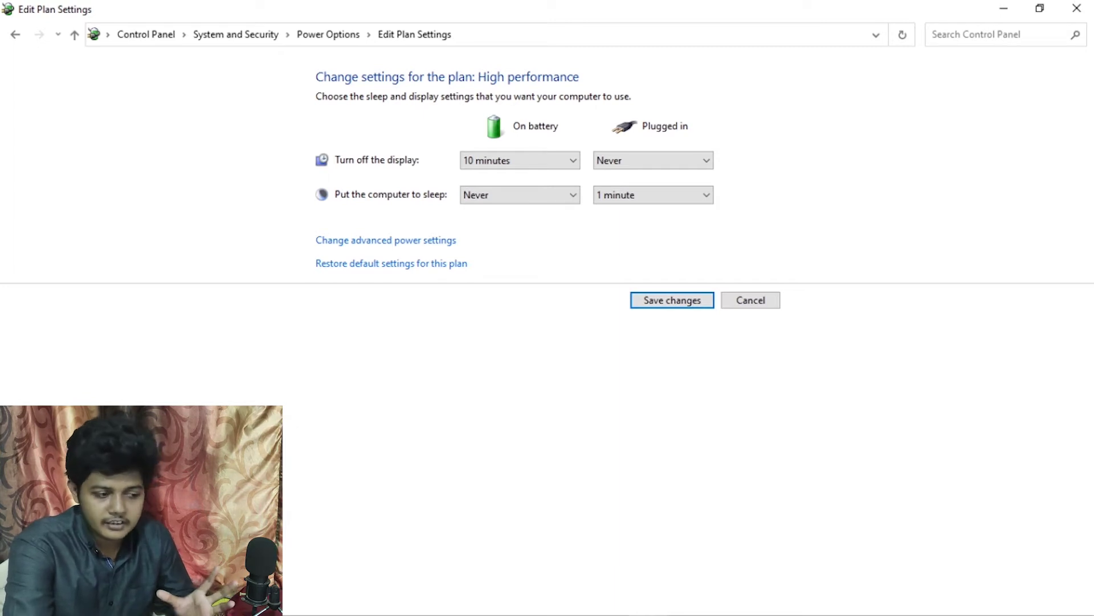
click(751, 300)
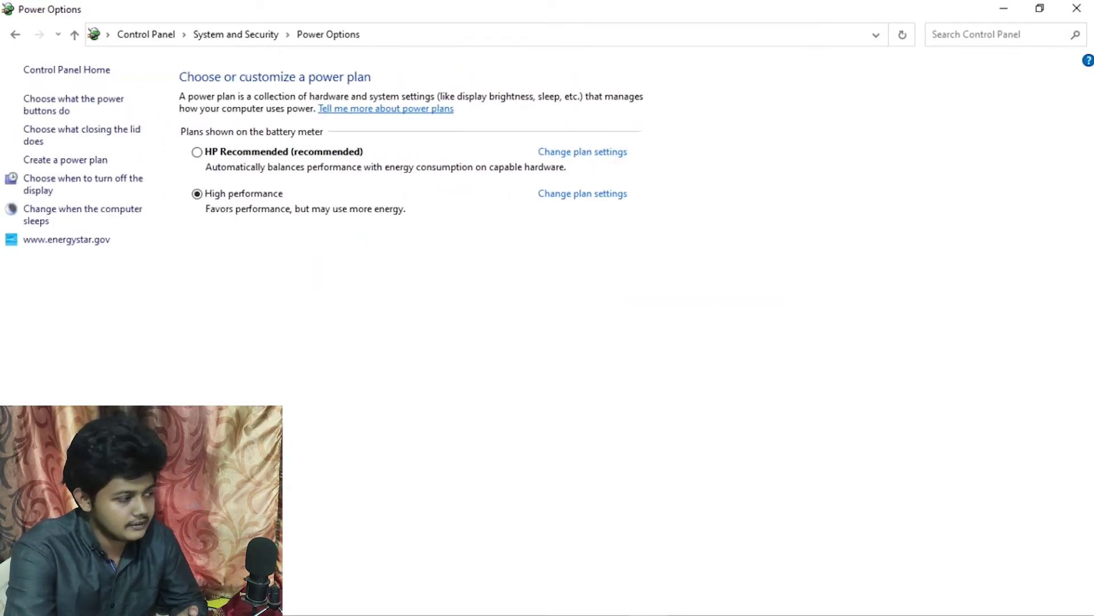
Return to System and Security and open Computer Management from Administrative Tools.
key(alt+Left)
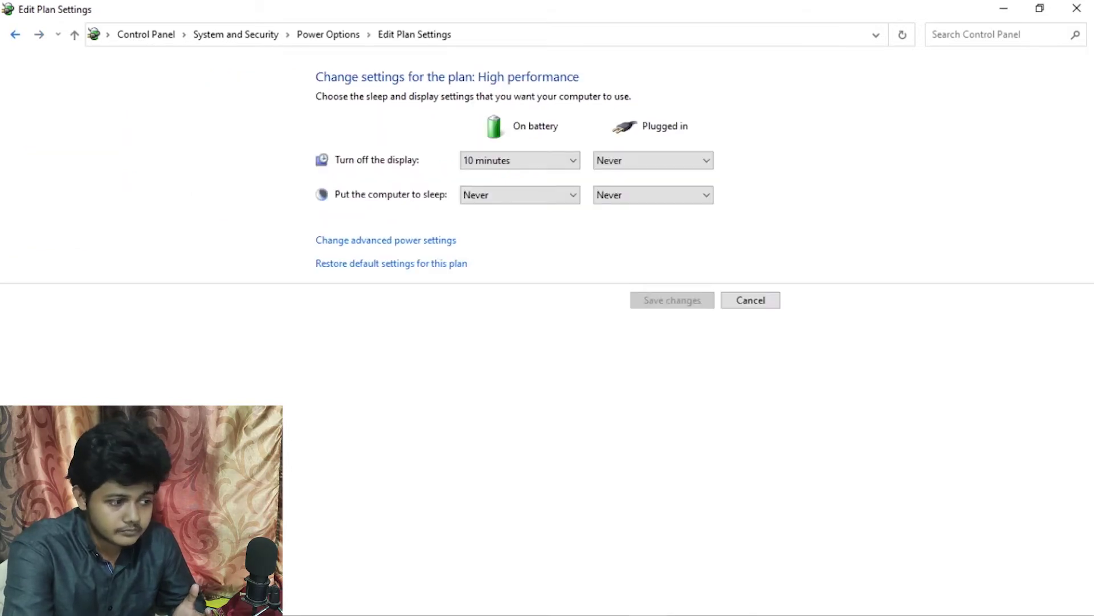
key(alt+Left)
key(alt+Left)
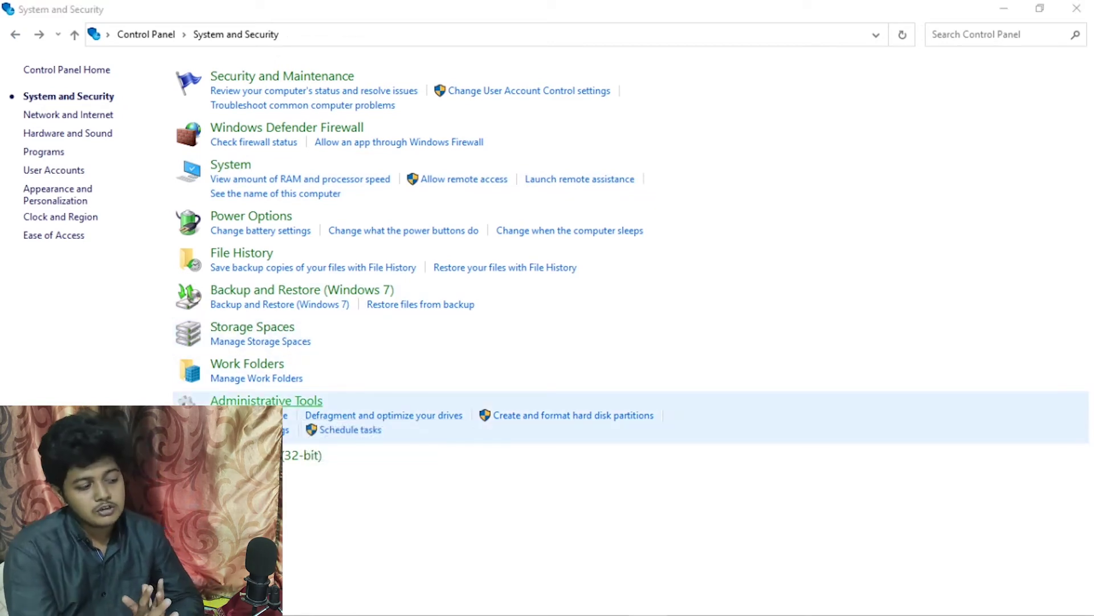
click(296, 401)
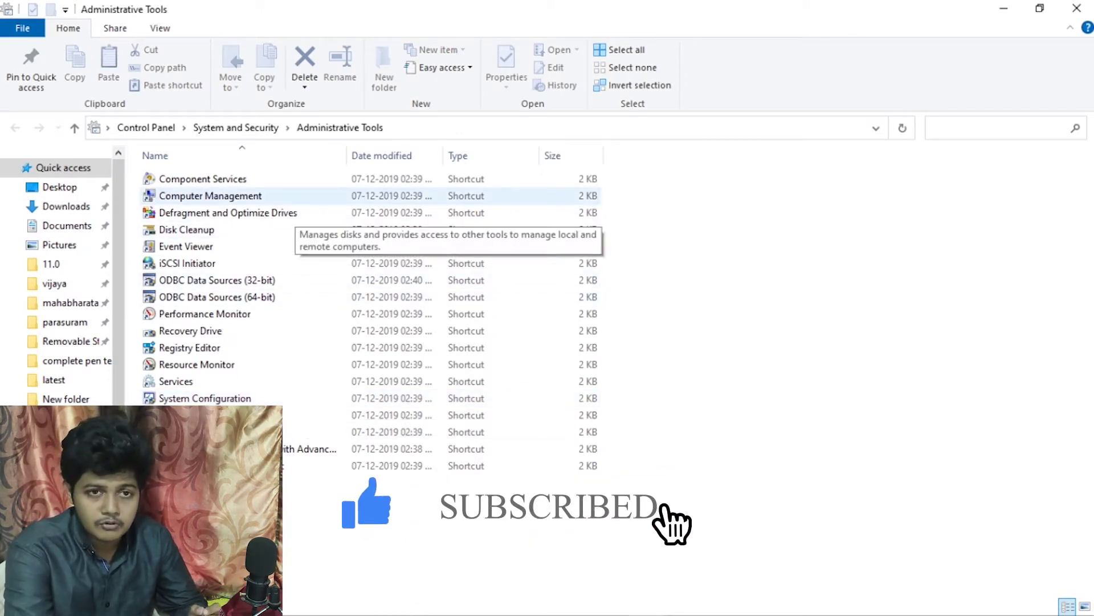
click(295, 196)
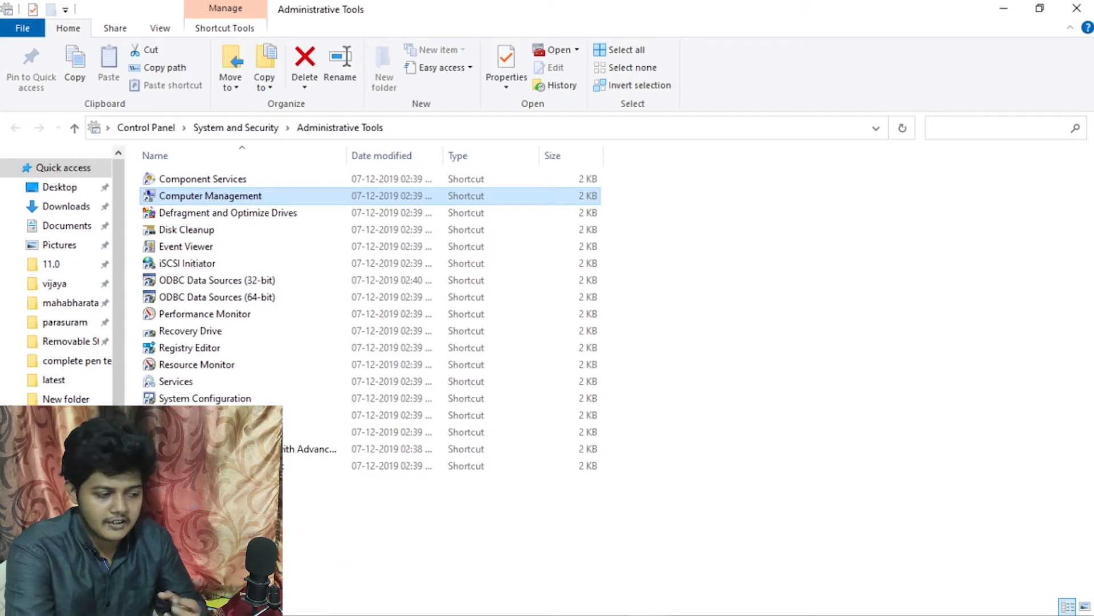
key(Return)
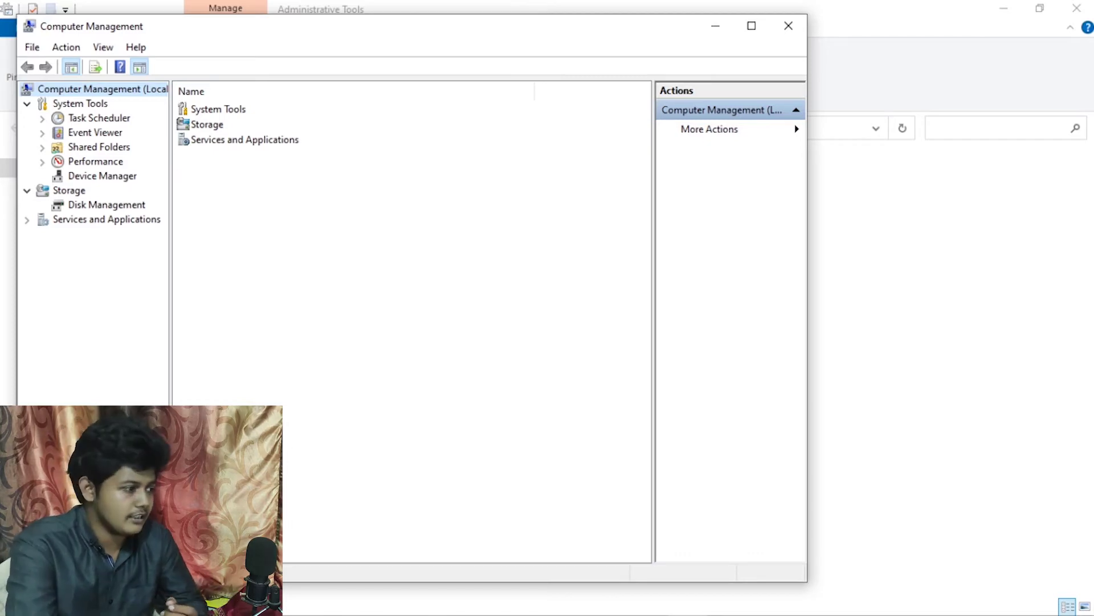
Inspect the Bluetooth and Cameras categories in Device Manager and collapse each one again.
click(103, 176)
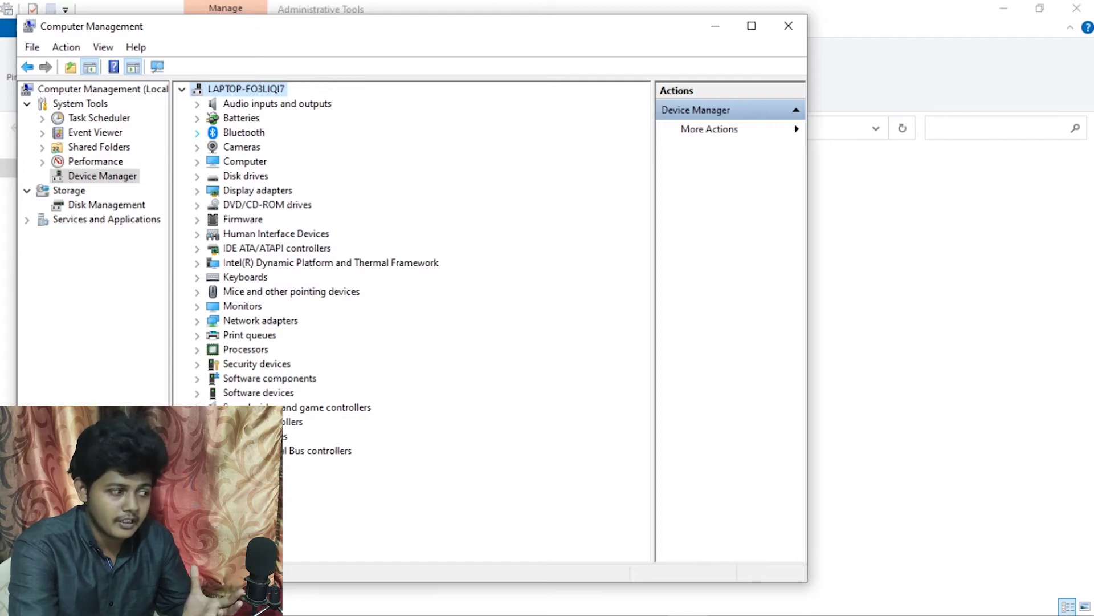
click(197, 132)
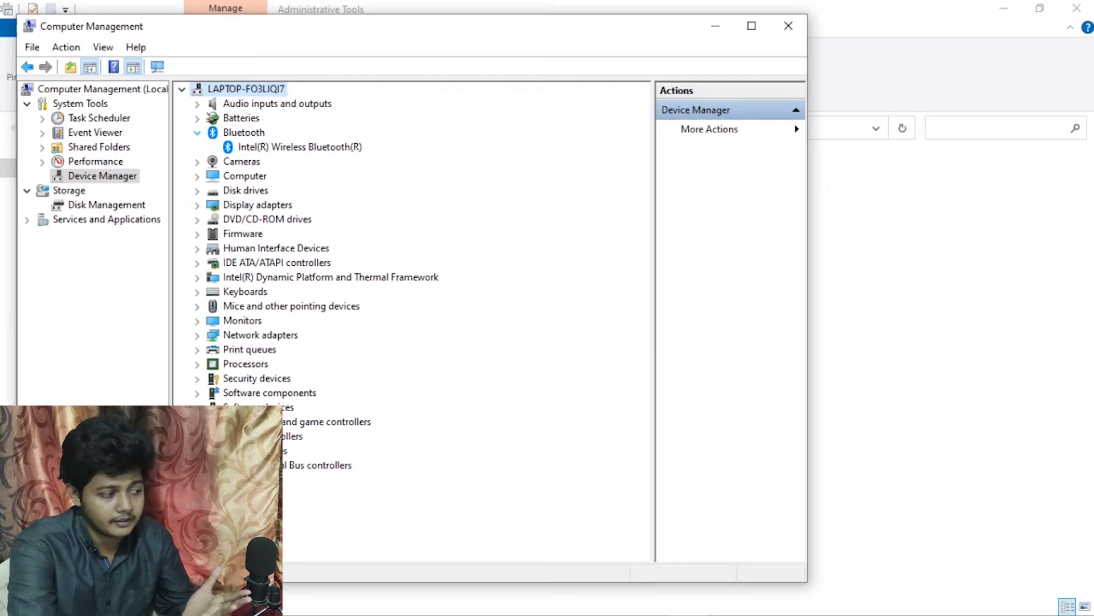
click(197, 132)
click(197, 147)
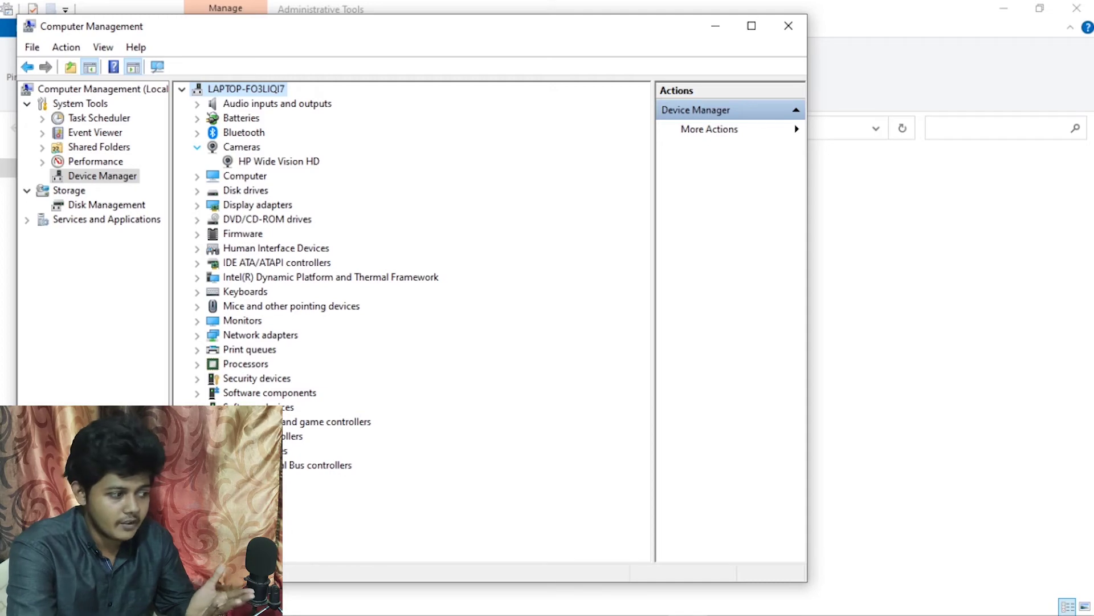
click(196, 147)
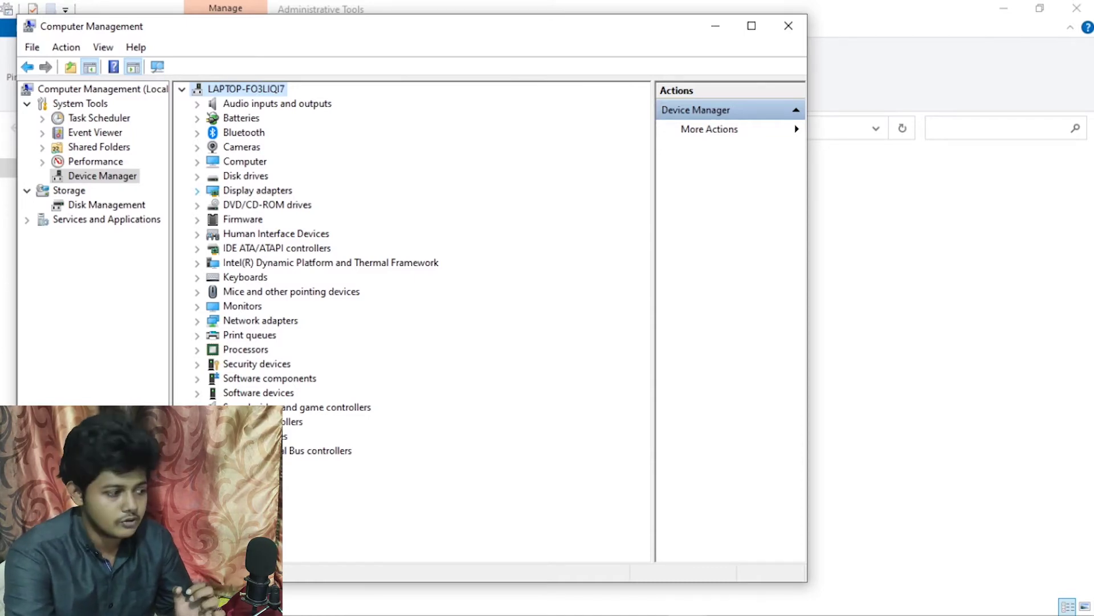
Examine the driver and details properties of Intel(R) HD Graphics 620 under Display adapters and close them.
click(197, 191)
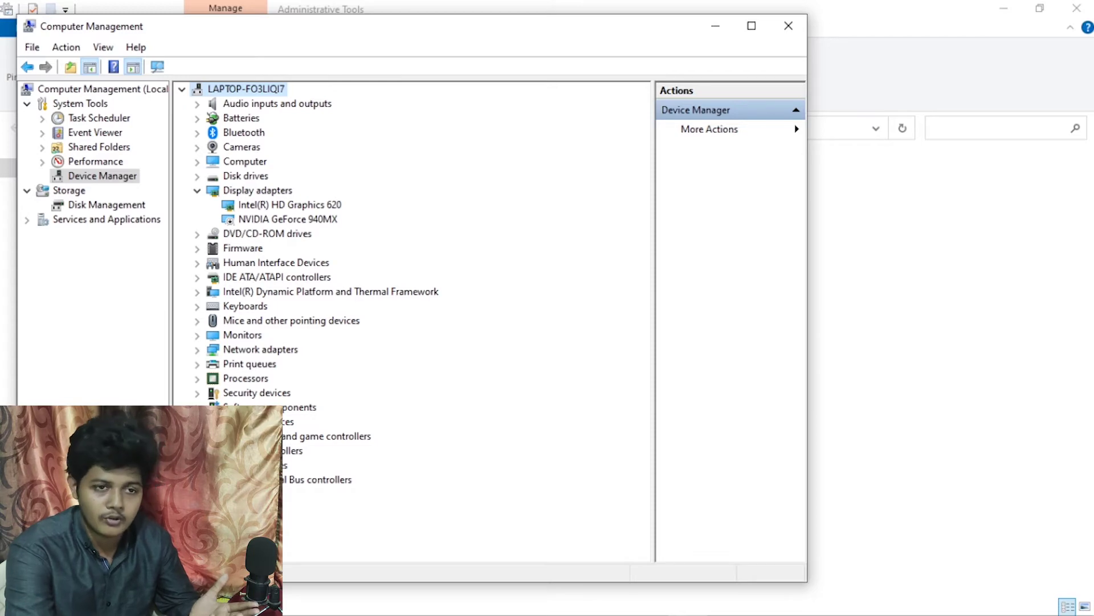
click(290, 205)
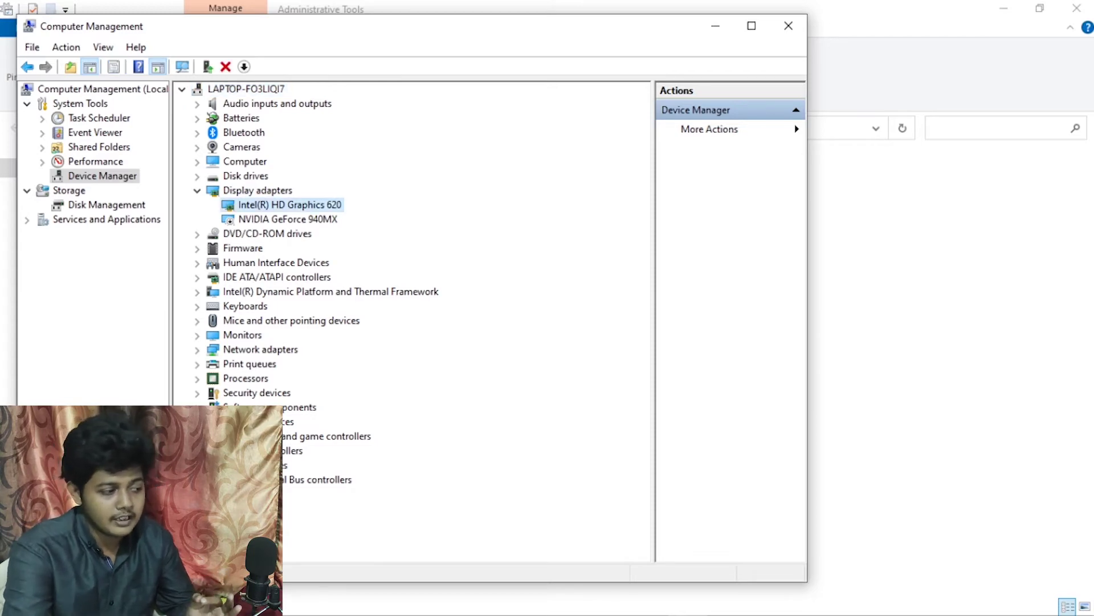
right_click(300, 206)
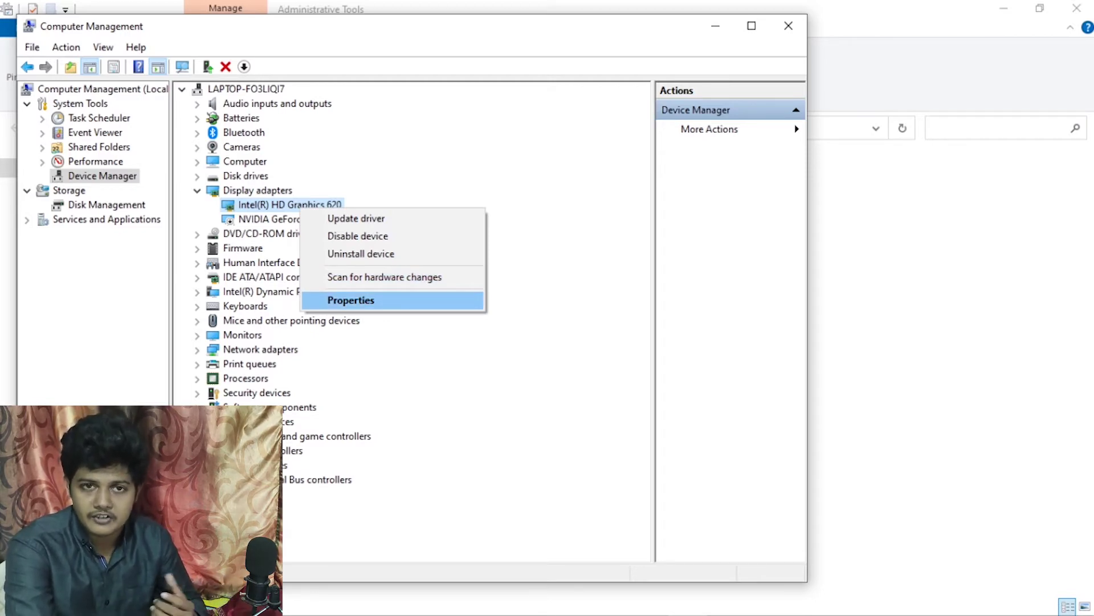
key(Return)
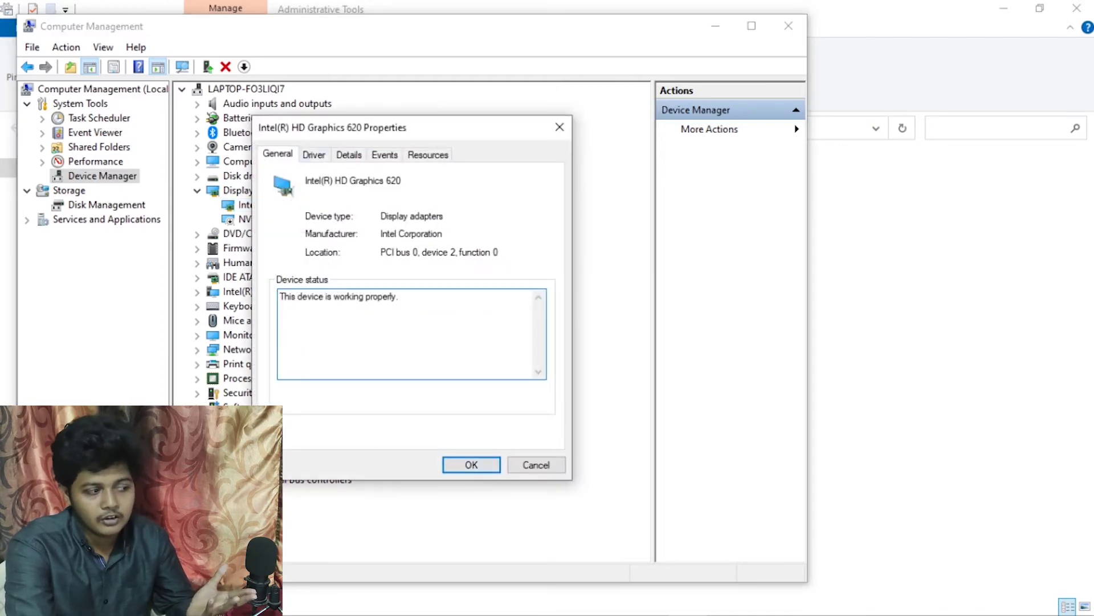
click(314, 155)
click(349, 155)
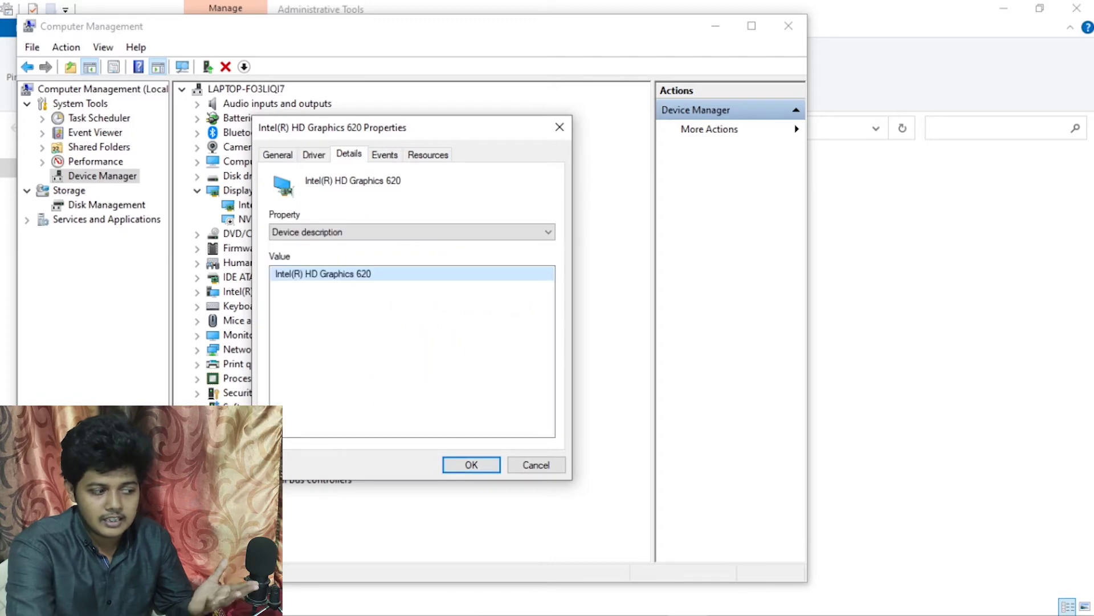
click(560, 129)
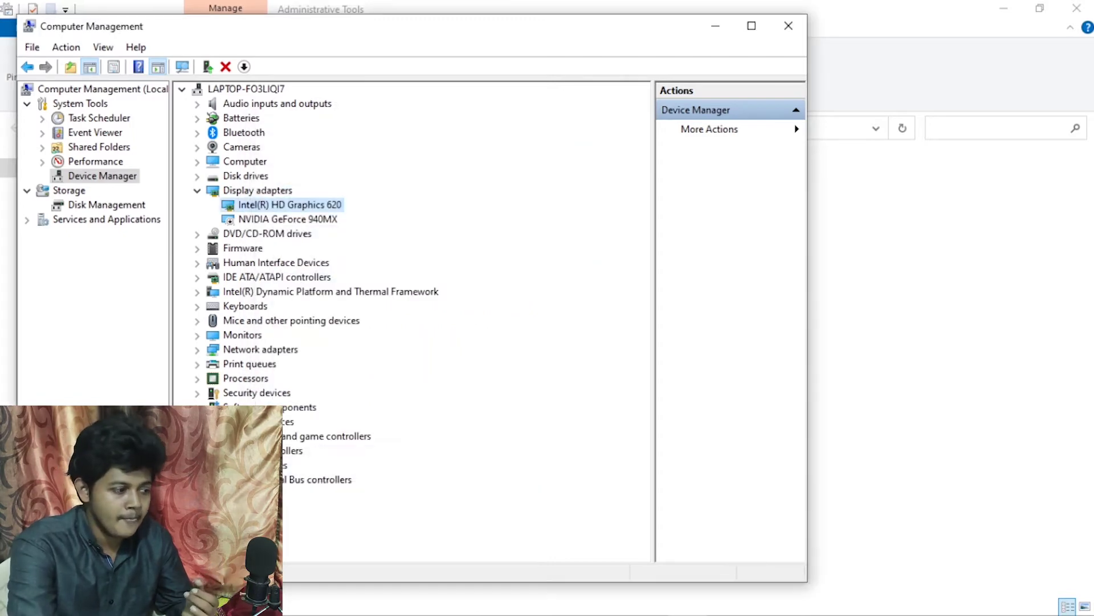
Review the available device actions for Intel(R) HD Graphics 620 without applying any.
right_click(288, 204)
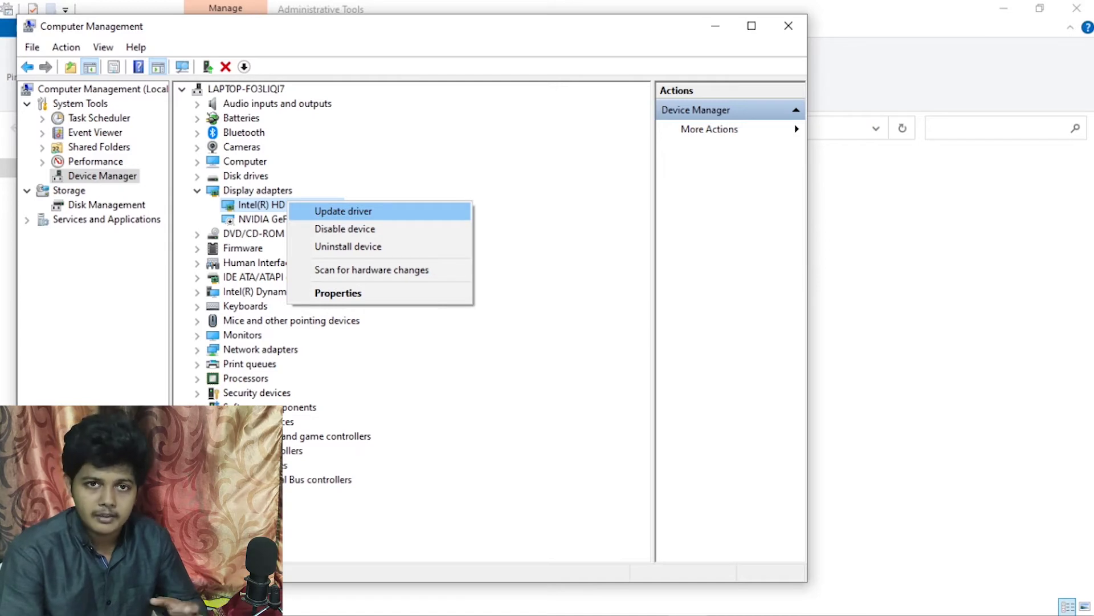
key(Down)
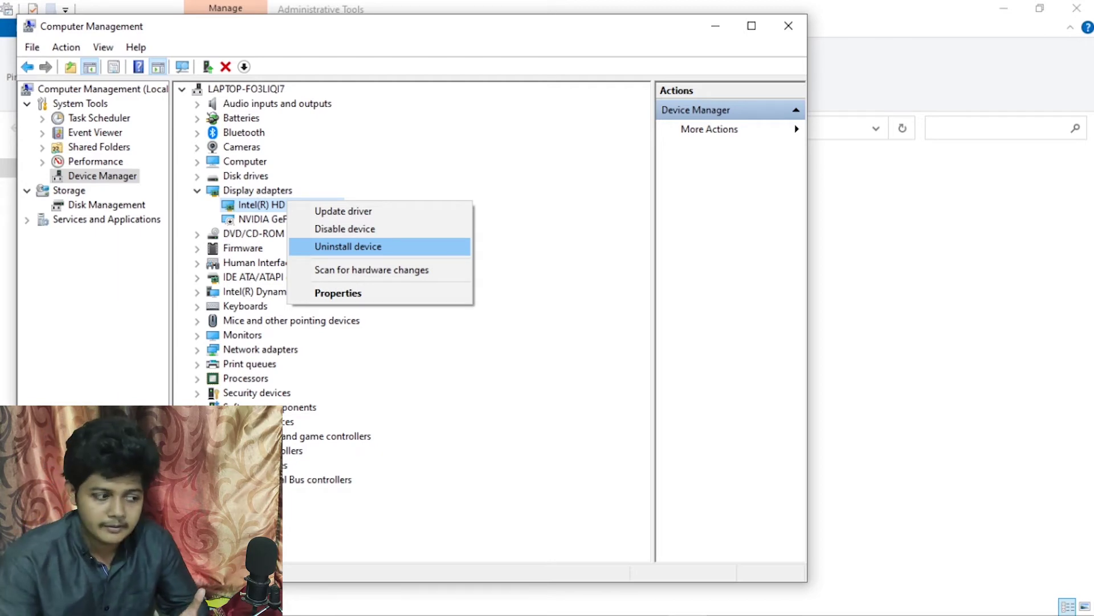
key(Escape)
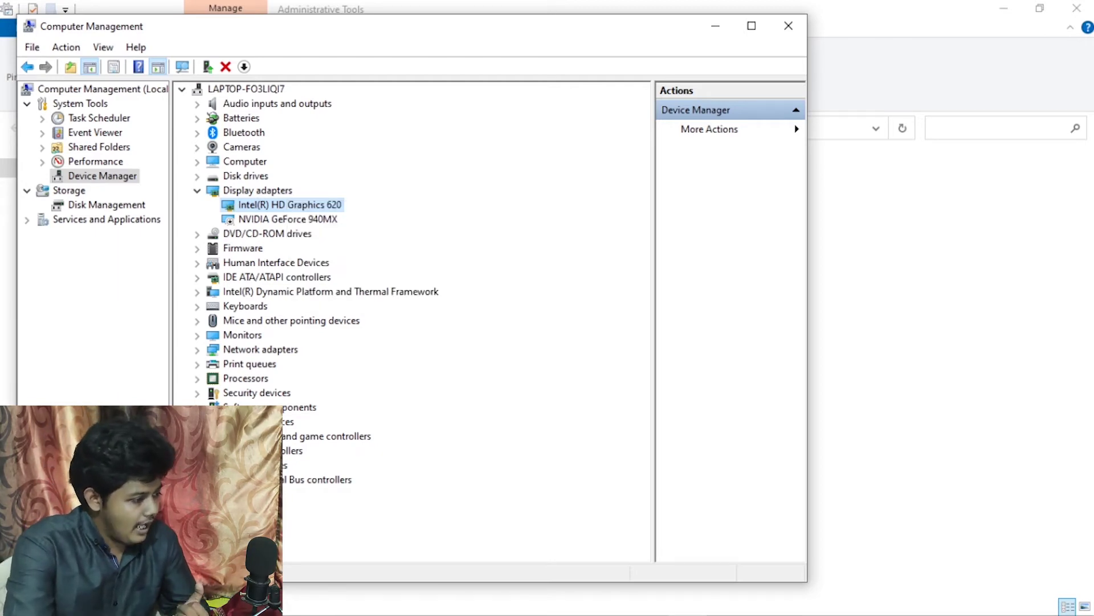
View the drive partitions in Disk Management, return to the Computer Management overview and close it.
click(106, 204)
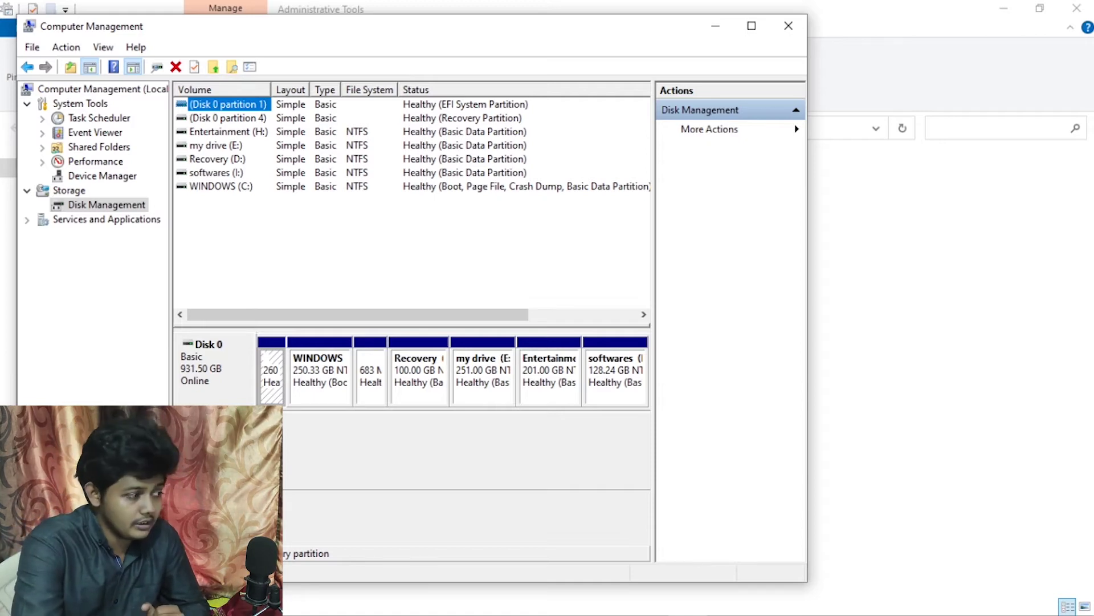
click(28, 67)
click(28, 66)
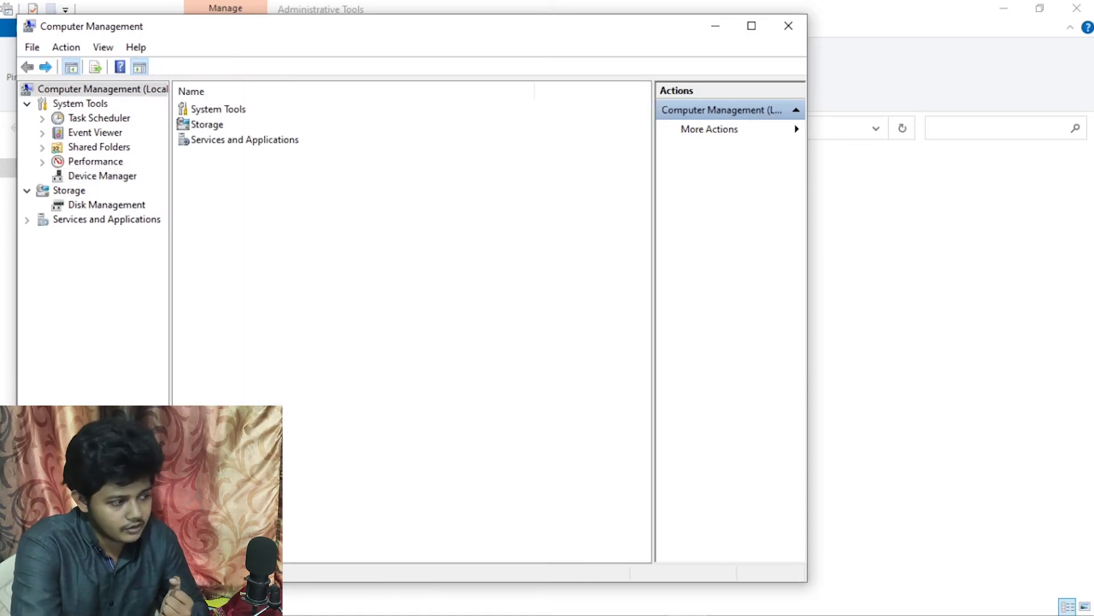
click(789, 26)
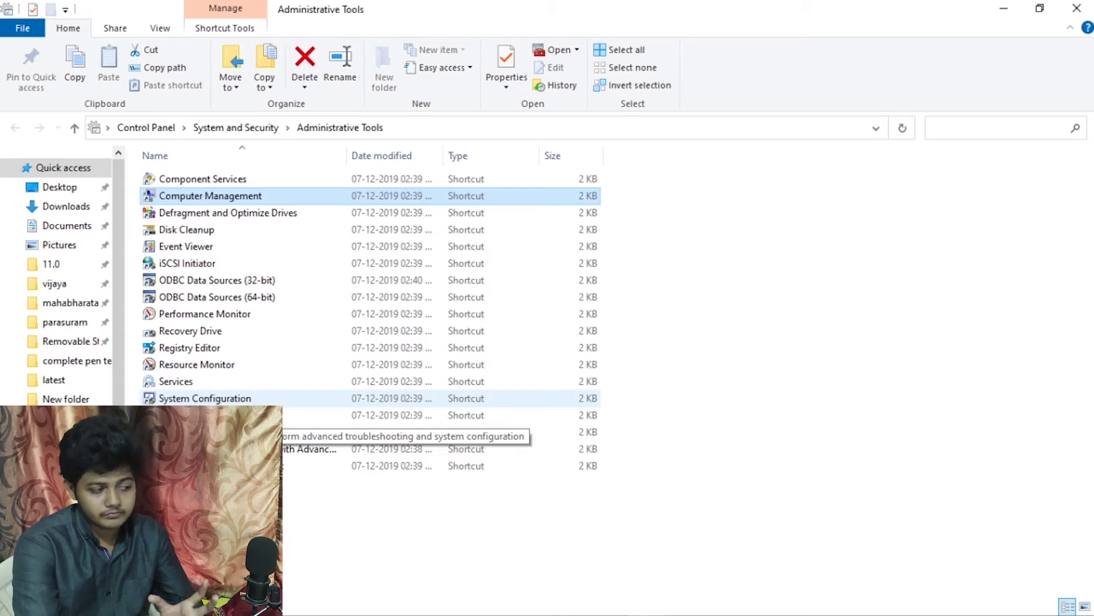
Open System Configuration and examine its general startup selection, boot options and list of services.
double_click(206, 398)
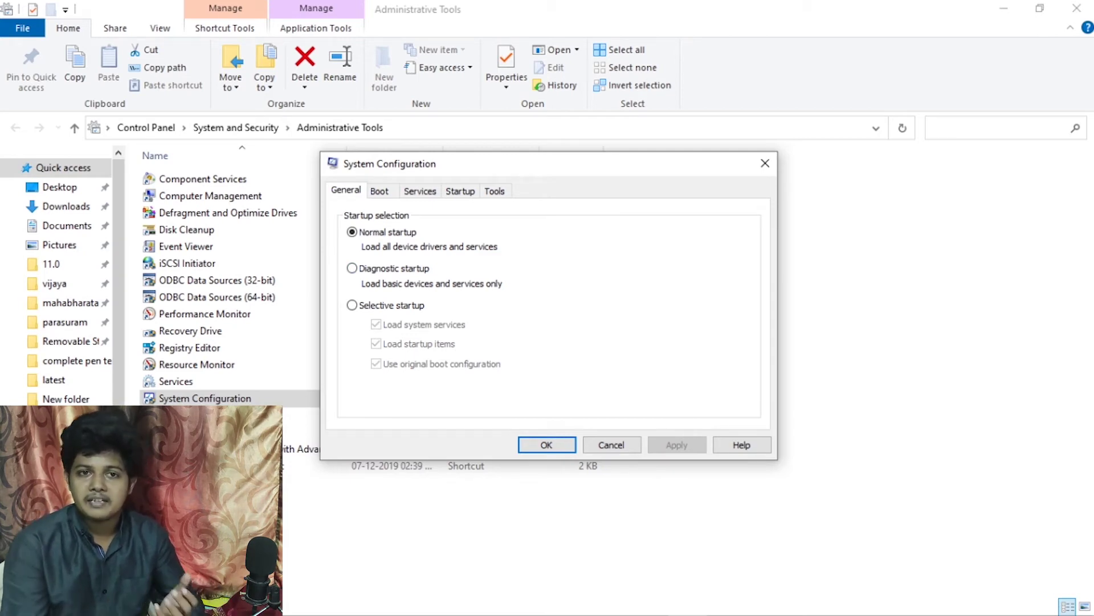
click(379, 191)
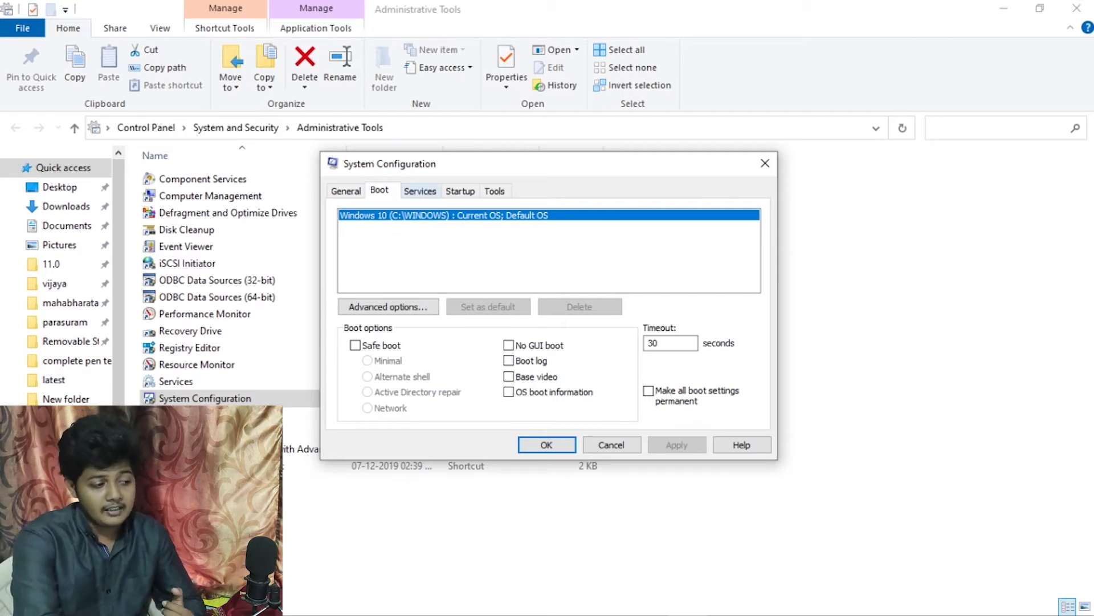
key(ctrl+Tab)
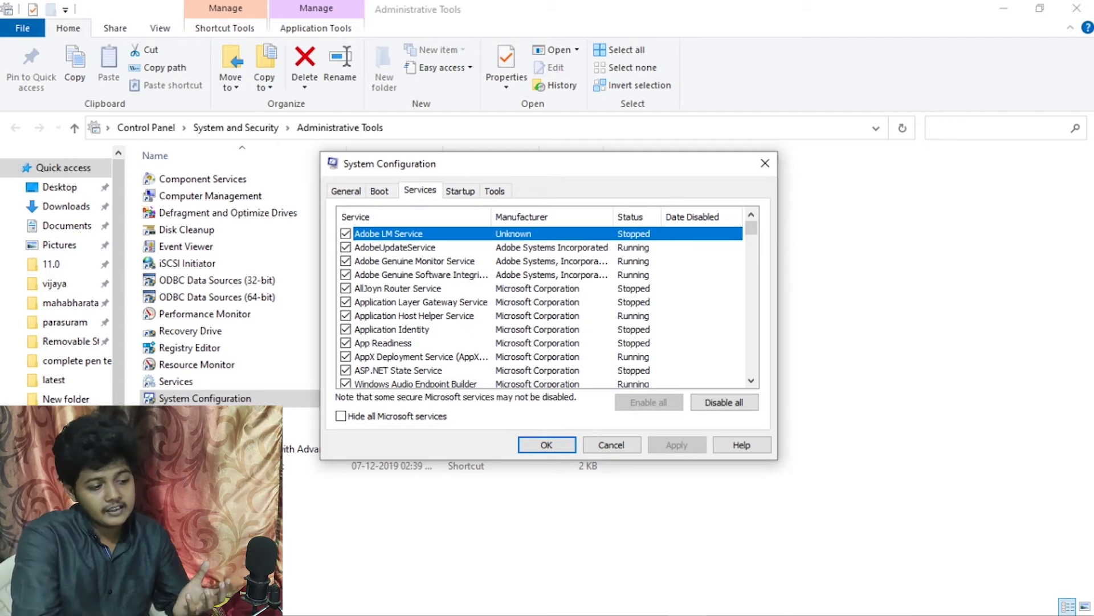
scroll(541, 308, down, 10)
scroll(542, 308, down, 7)
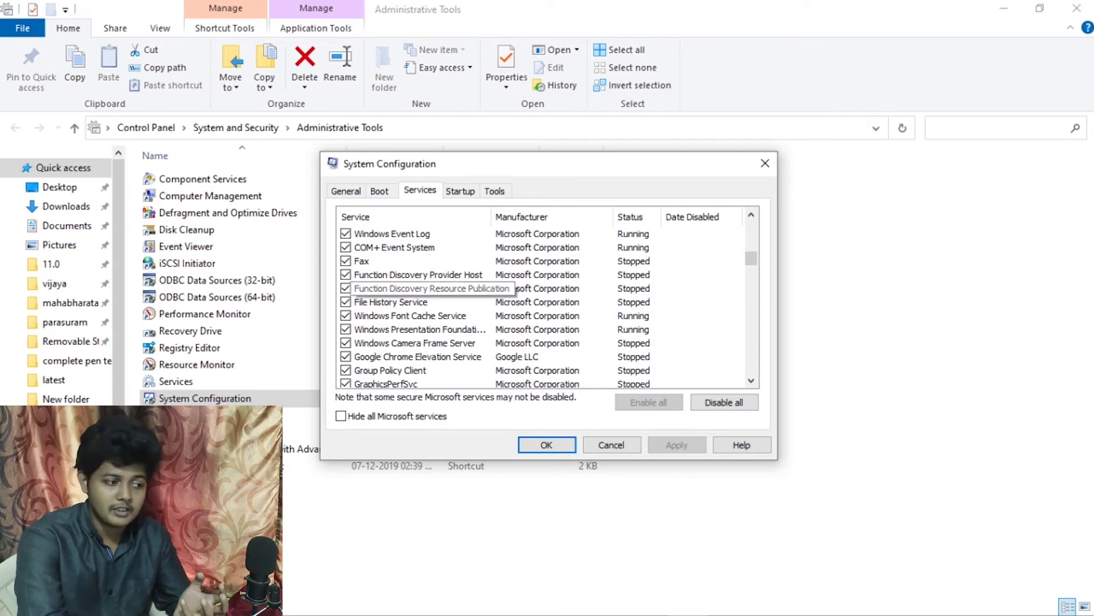
Open Task Manager from the System Configuration startup settings, review the startup programs and the actions for McAfee Security Scanner, and close it.
click(460, 191)
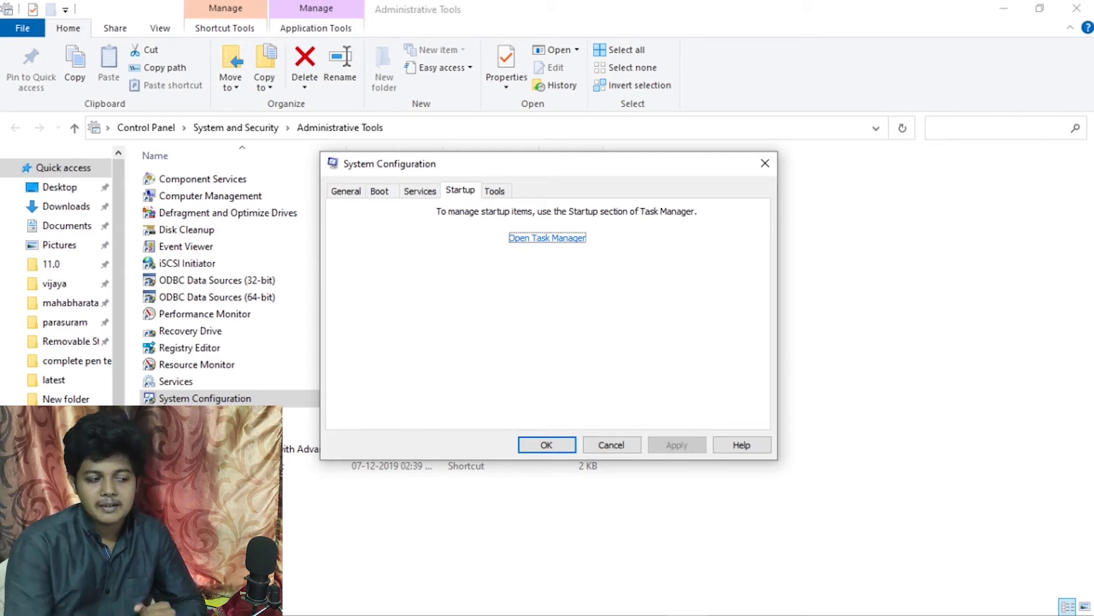
click(547, 238)
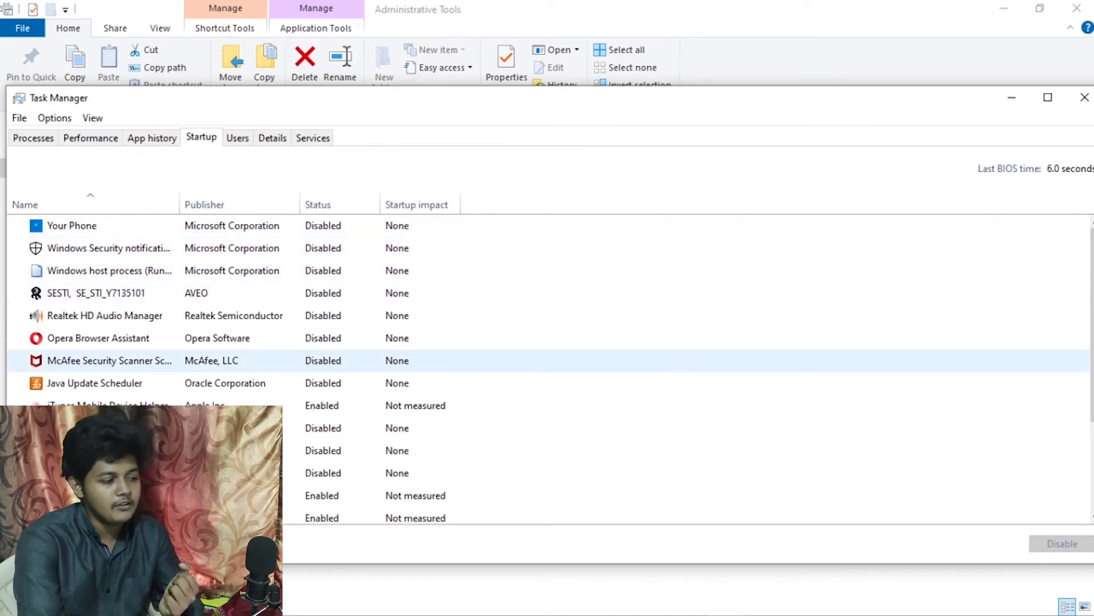
click(109, 361)
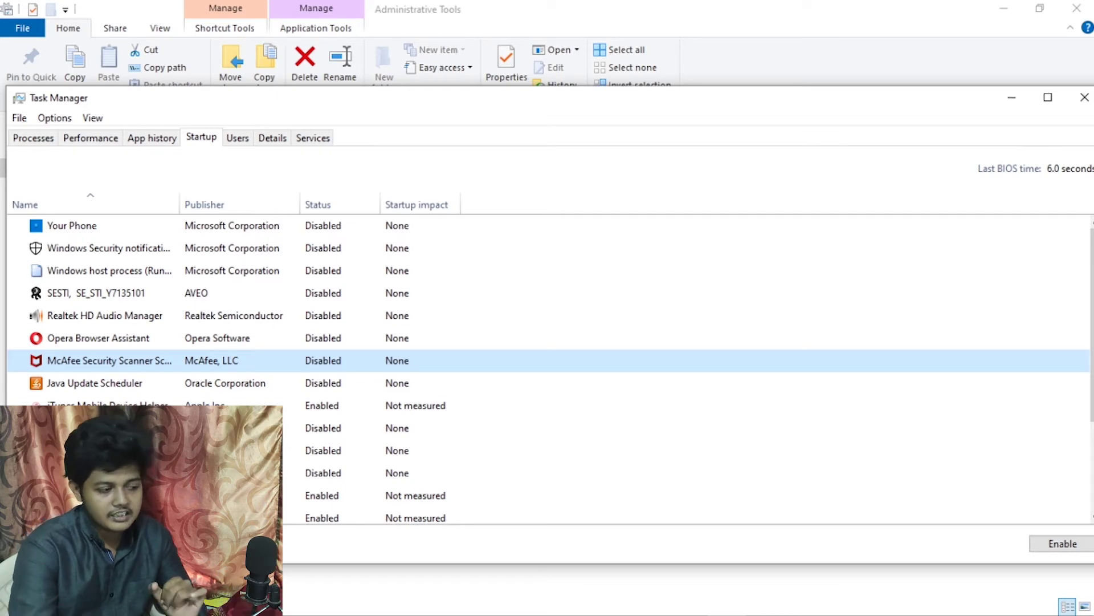
right_click(276, 365)
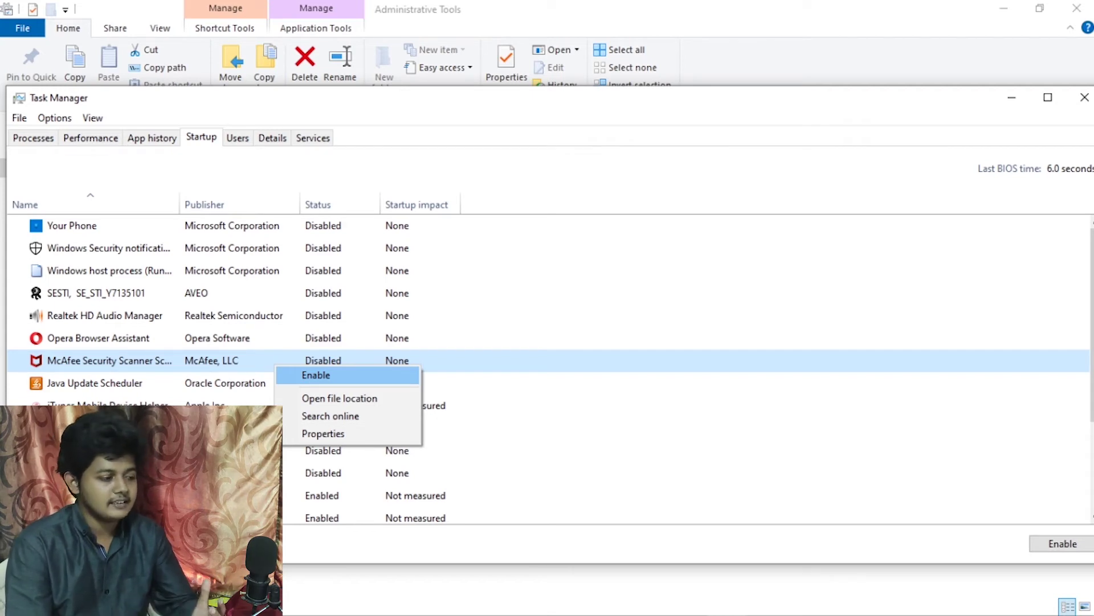
click(228, 382)
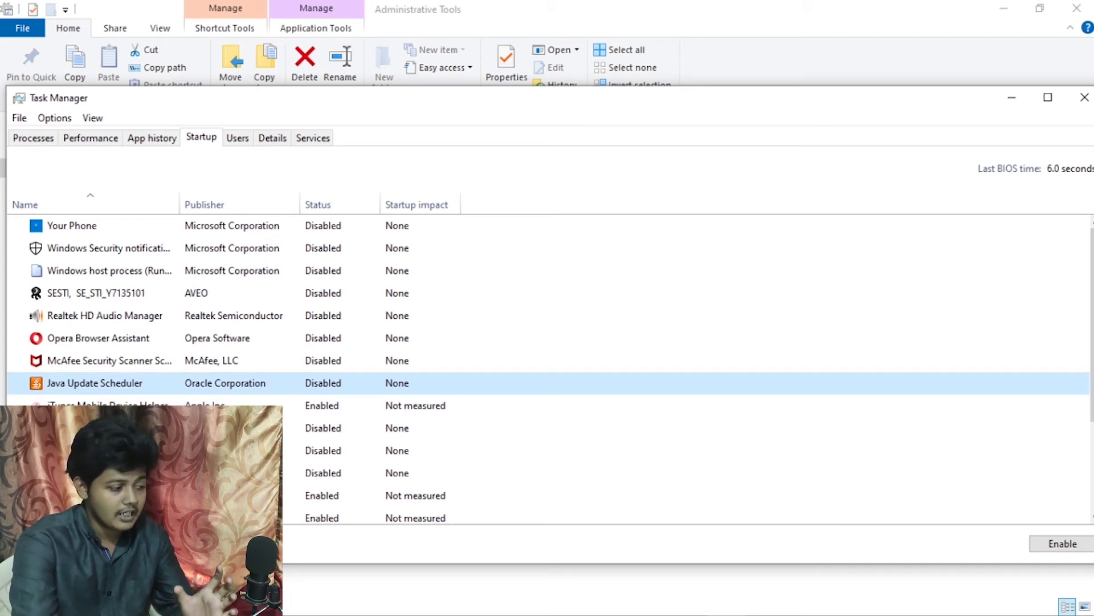
scroll(547, 387, down, 2)
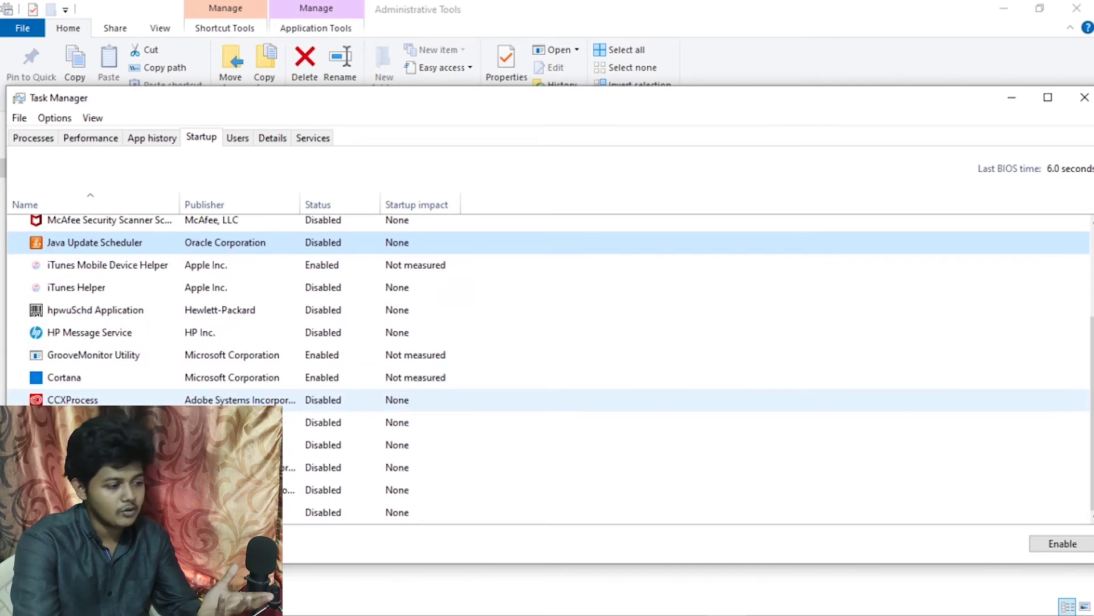
scroll(547, 387, up, 2)
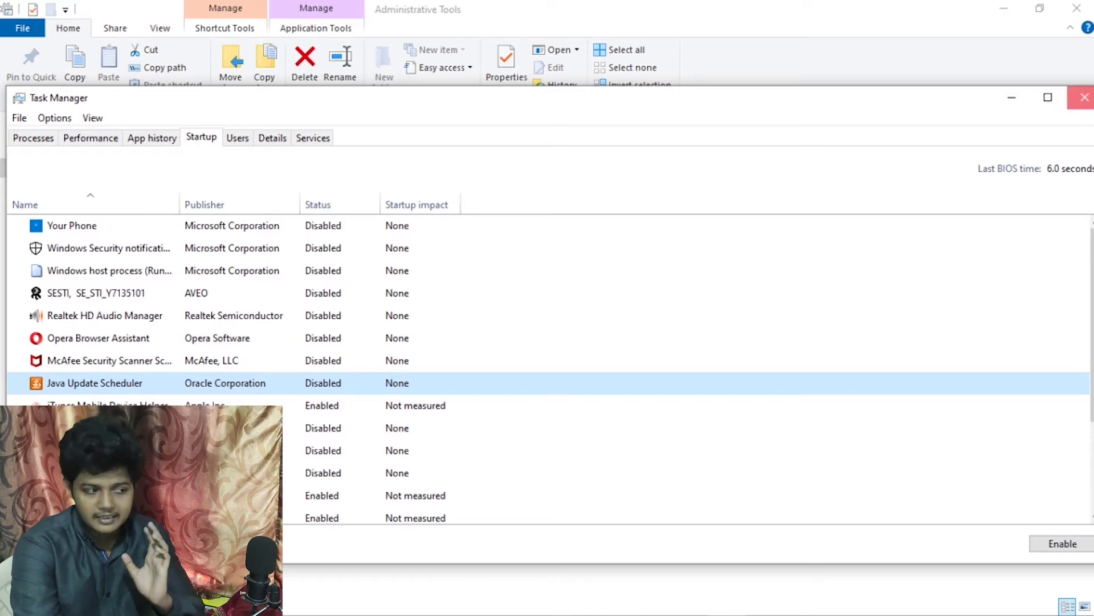
click(1085, 97)
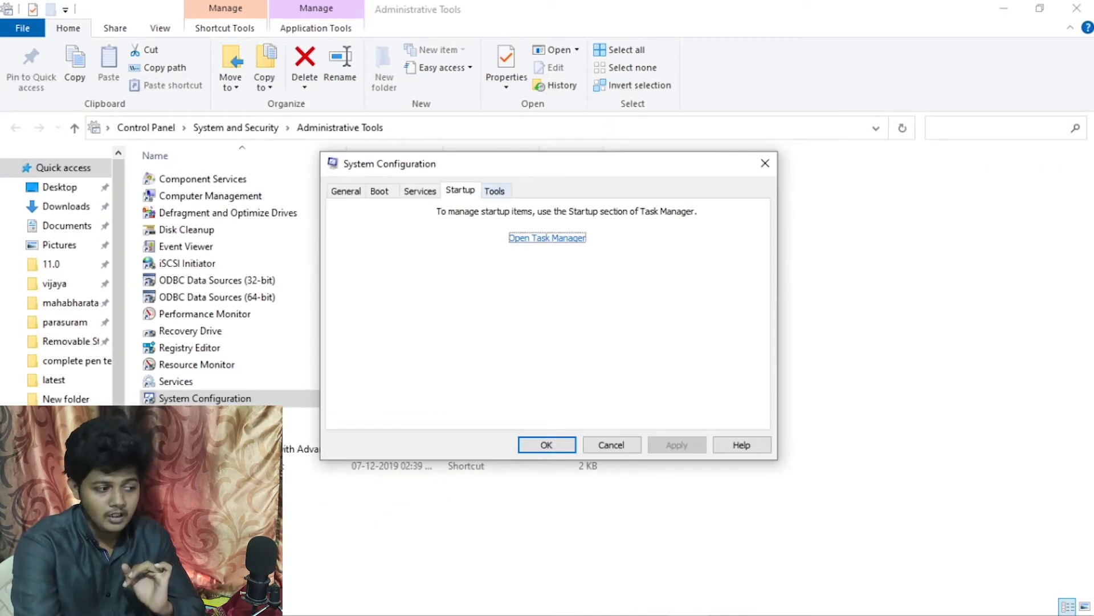
View the System Configuration tools list, revisit the boot options and services, and close the dialog without changes.
click(494, 191)
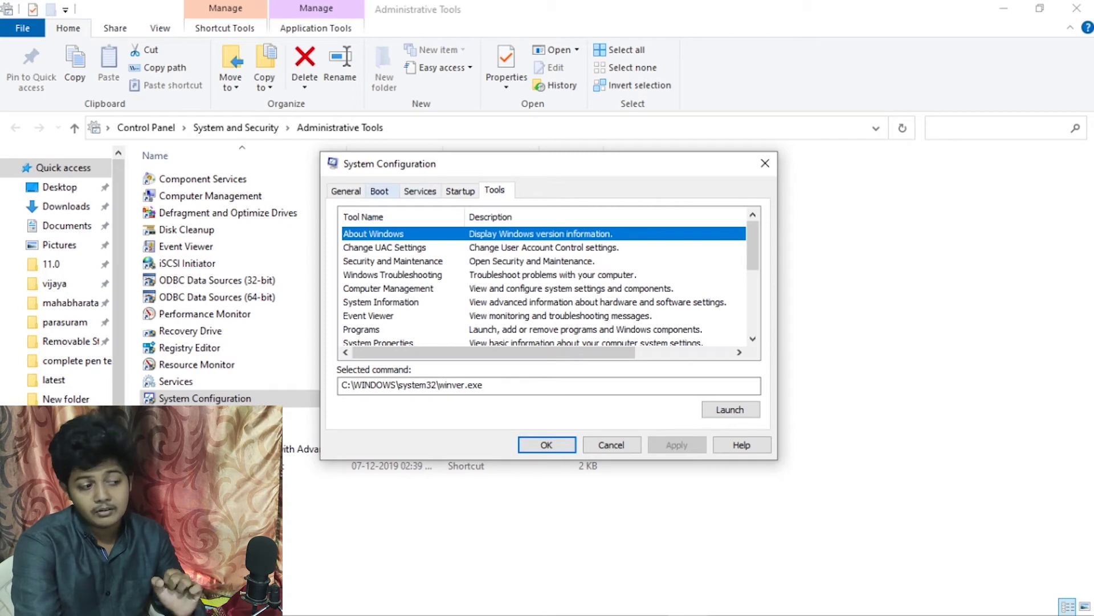
click(380, 191)
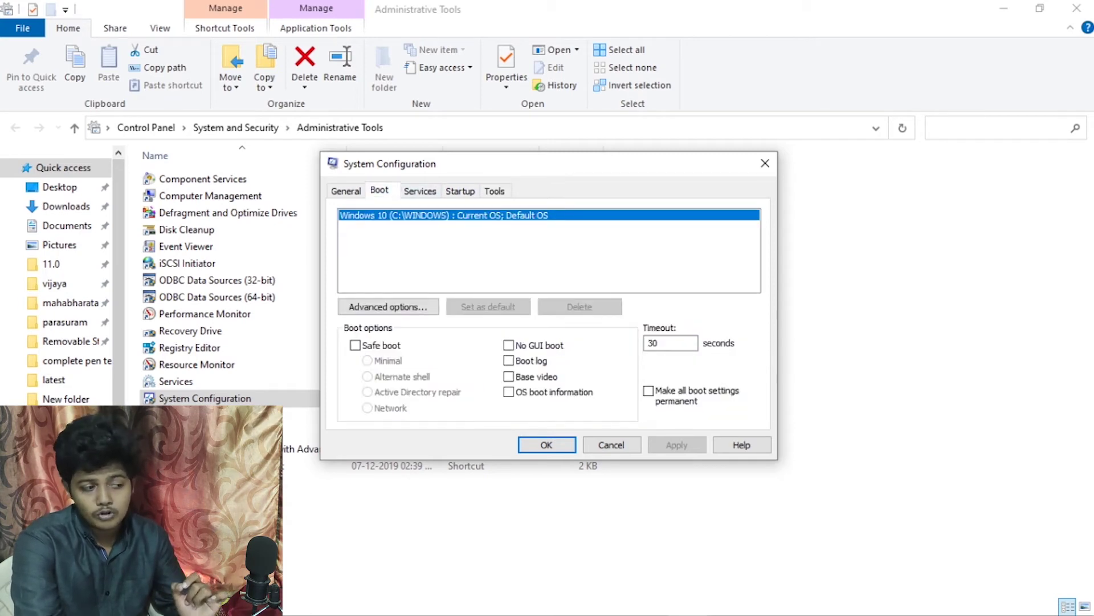
click(419, 191)
scroll(541, 308, down, 5)
click(356, 217)
key(Escape)
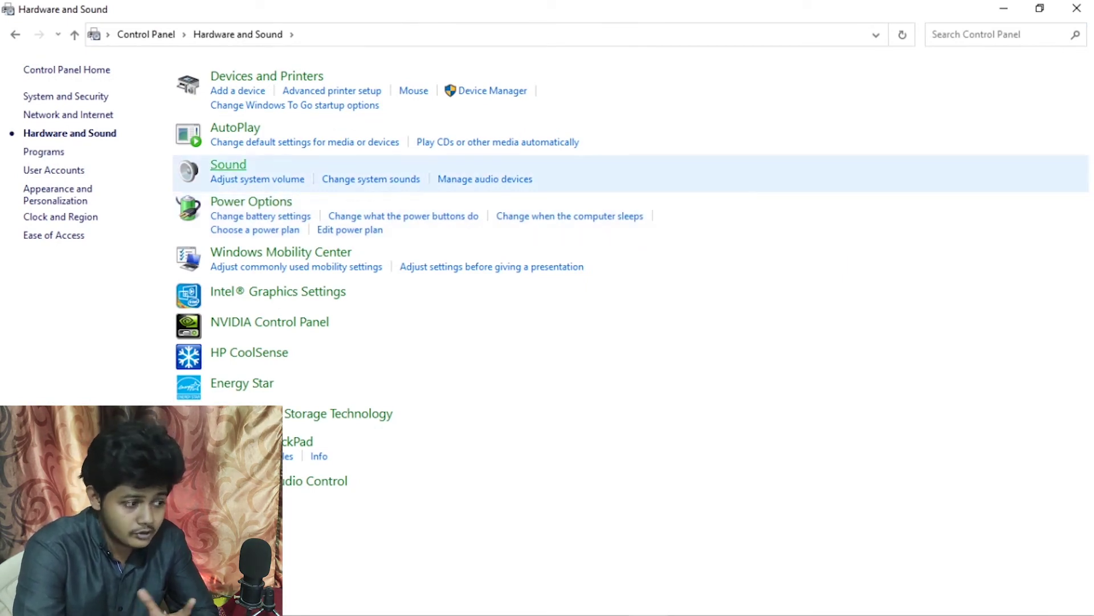
Open the Sound settings from Hardware and Sound and examine the playback and recording devices, including the USB Condenser Microphone.
click(228, 164)
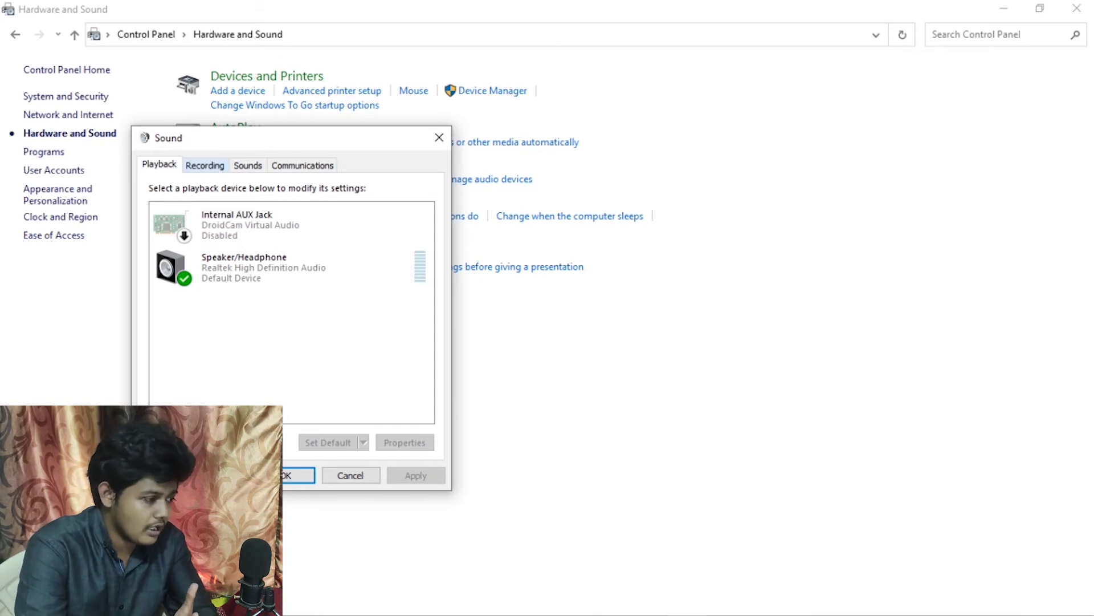
click(204, 165)
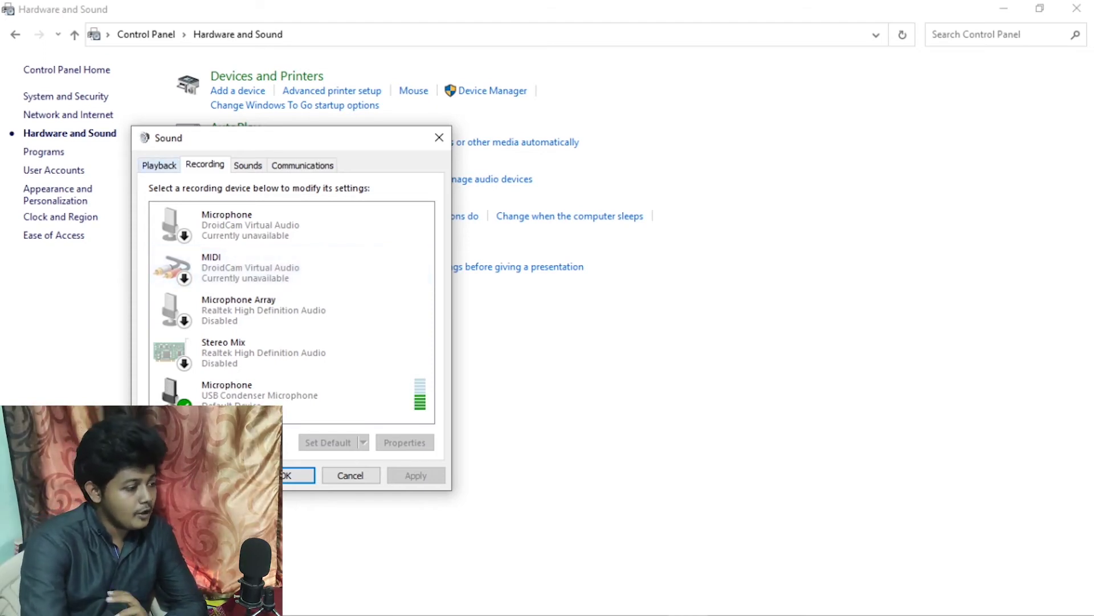
click(159, 164)
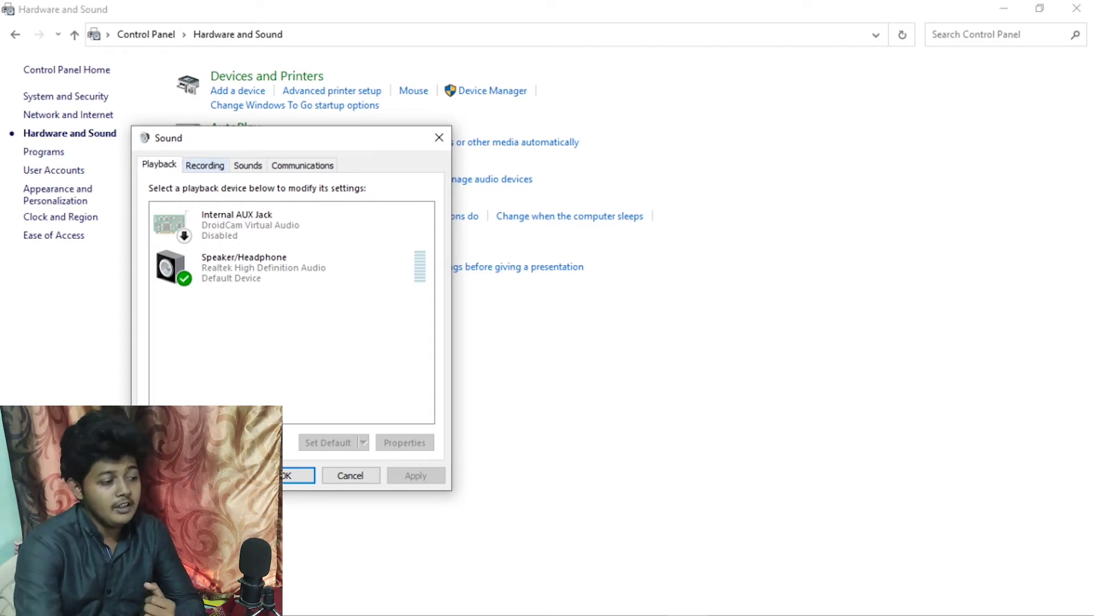
click(206, 165)
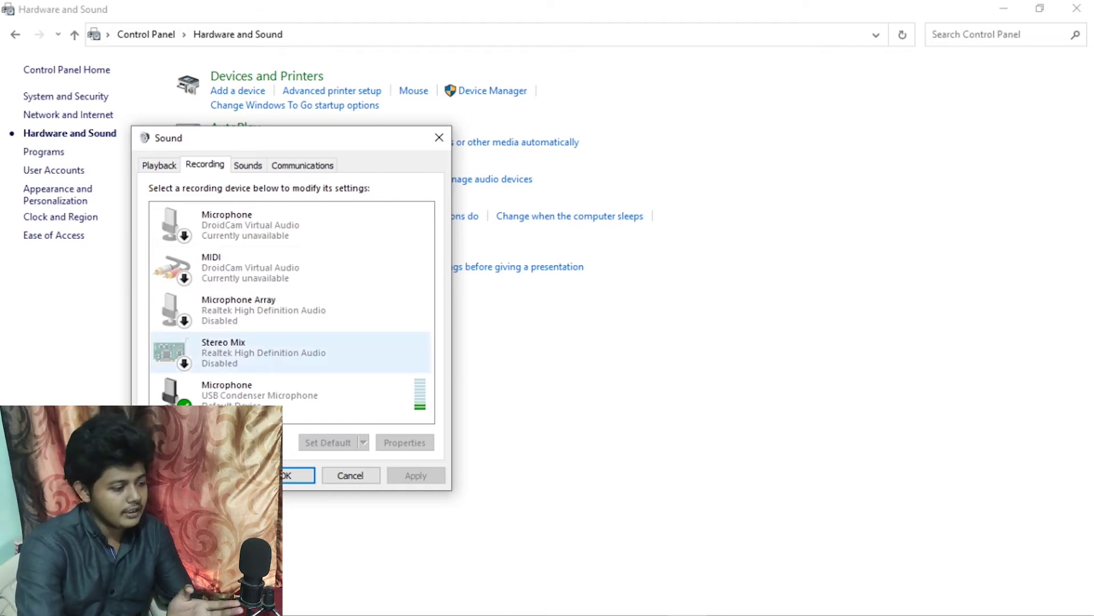
click(285, 393)
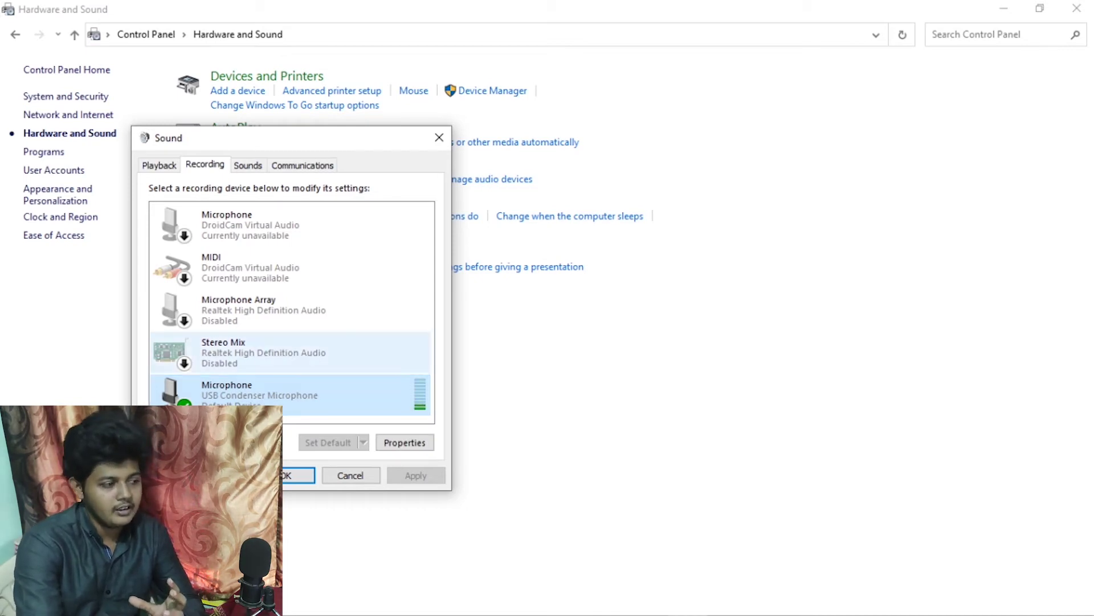
Review the sound scheme's program events and the communications volume options, and close the Sound settings without changes.
click(248, 165)
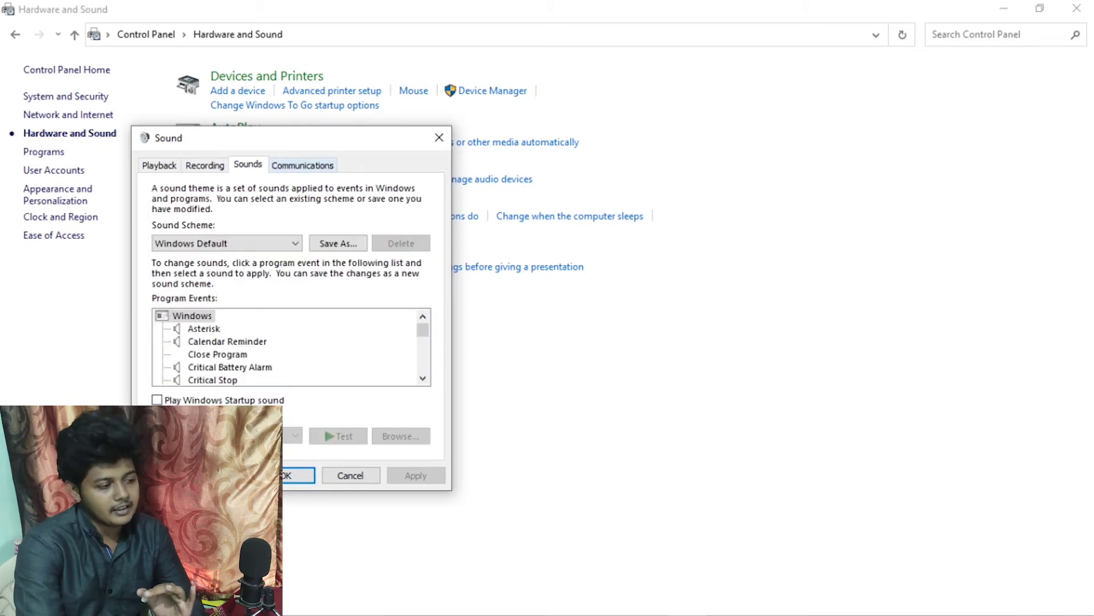
click(302, 165)
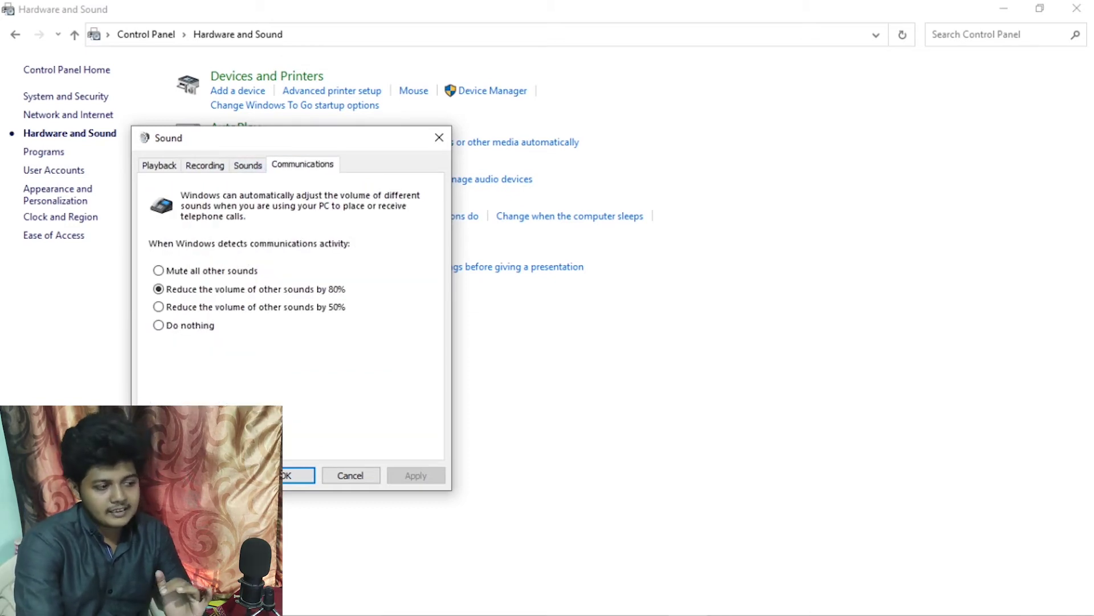
click(248, 165)
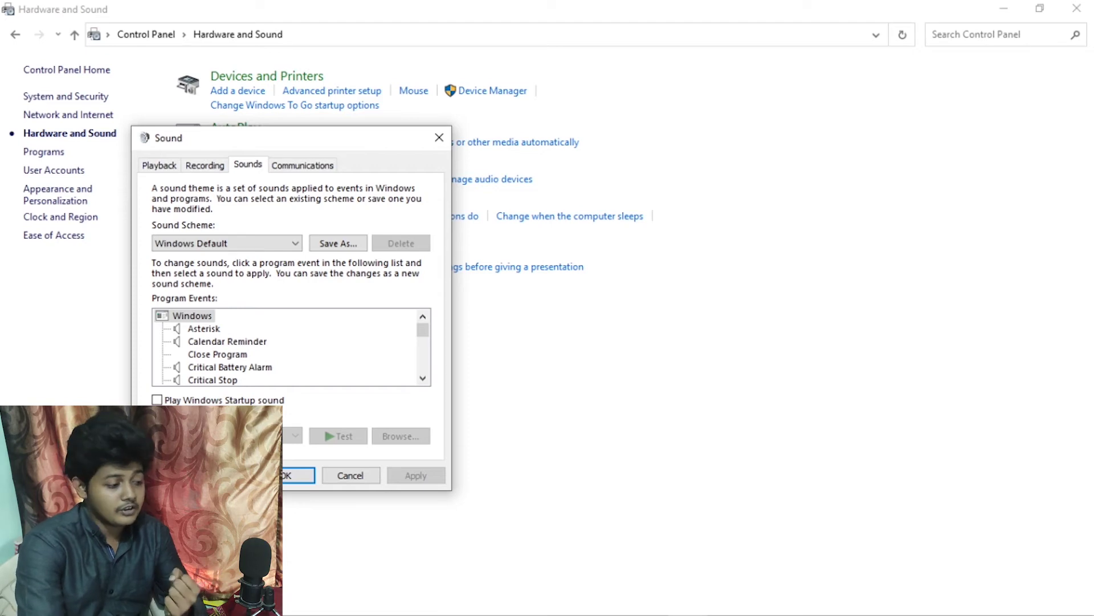
scroll(288, 347, down, 1)
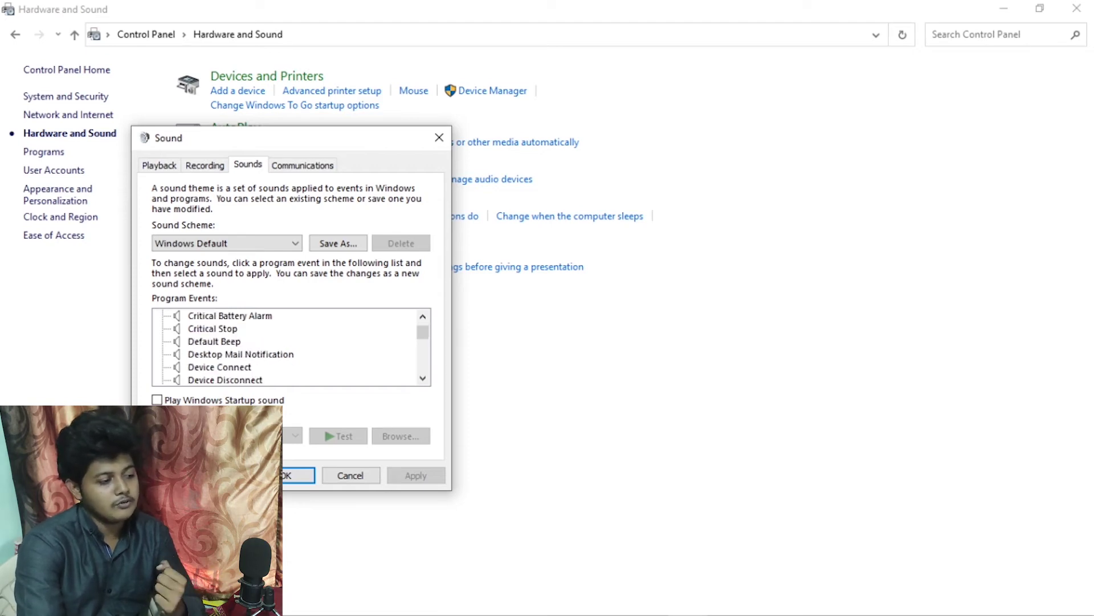
click(303, 164)
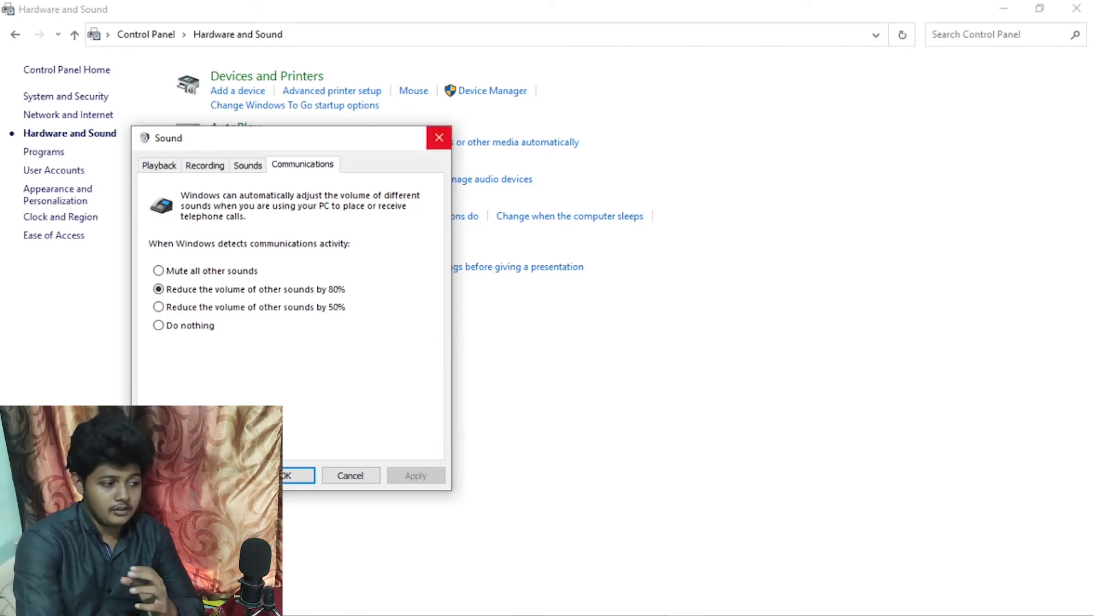
click(439, 137)
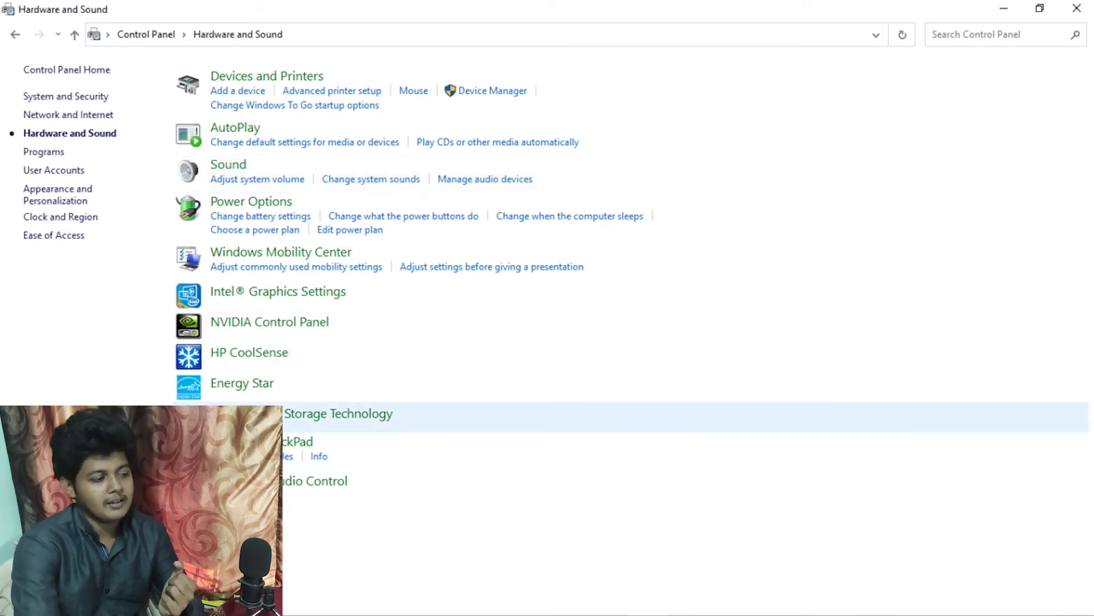
Open Programs and Features from the Control Panel home and examine installed programs such as HP CoolSense and HP Support Solutions Framework.
key(alt+Left)
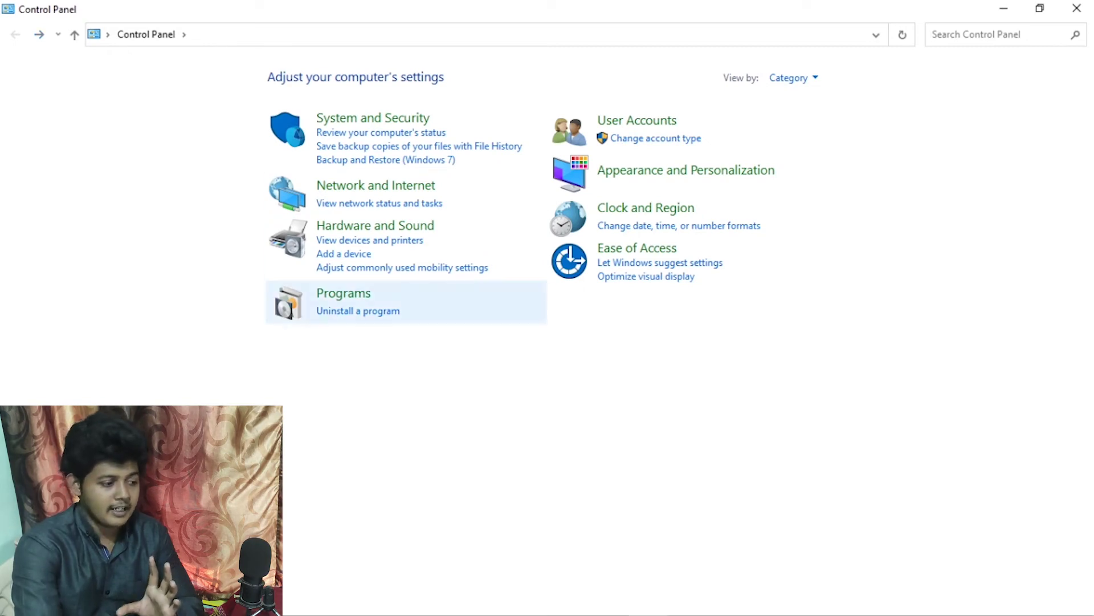
click(346, 301)
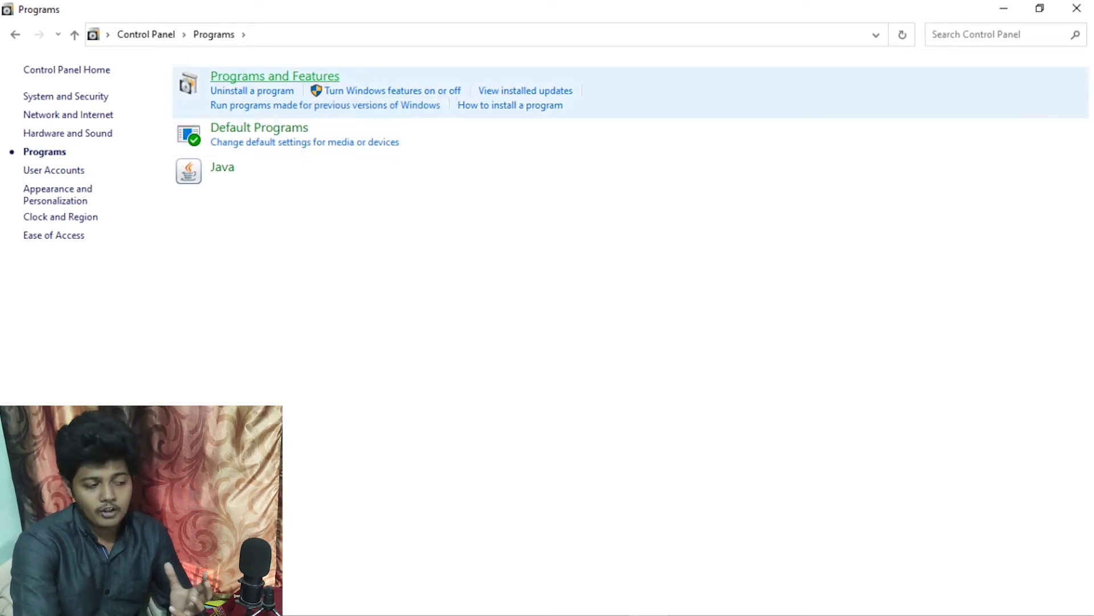
click(275, 76)
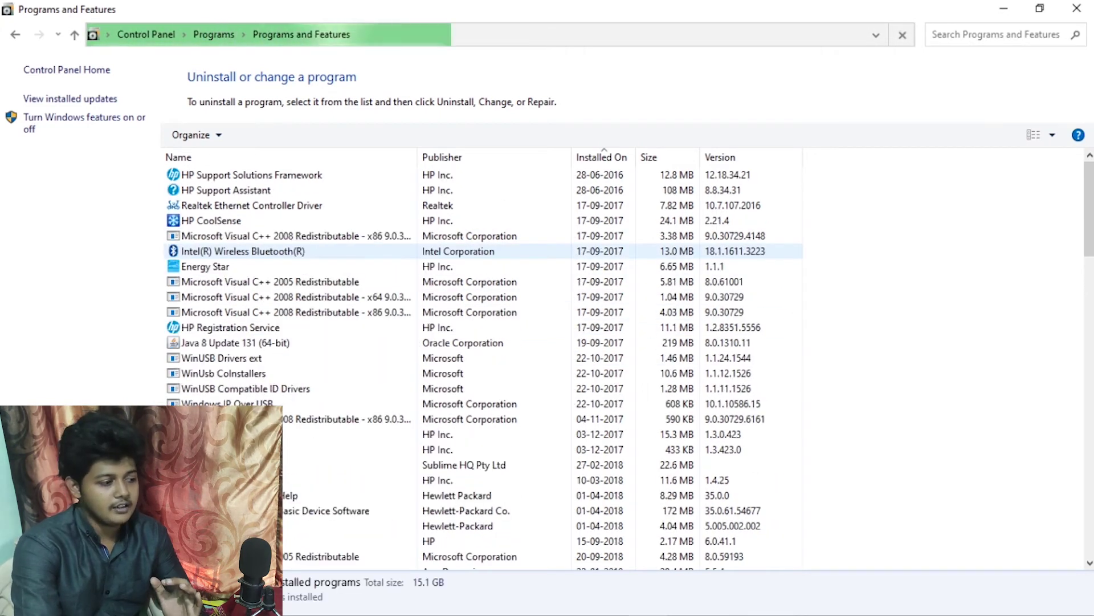
click(218, 220)
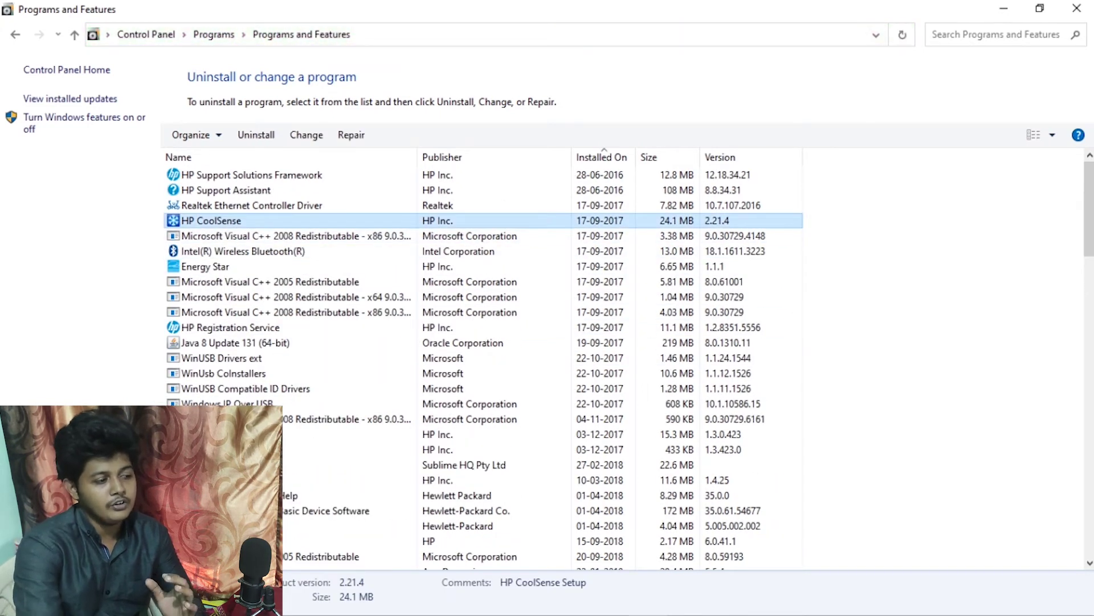
click(251, 175)
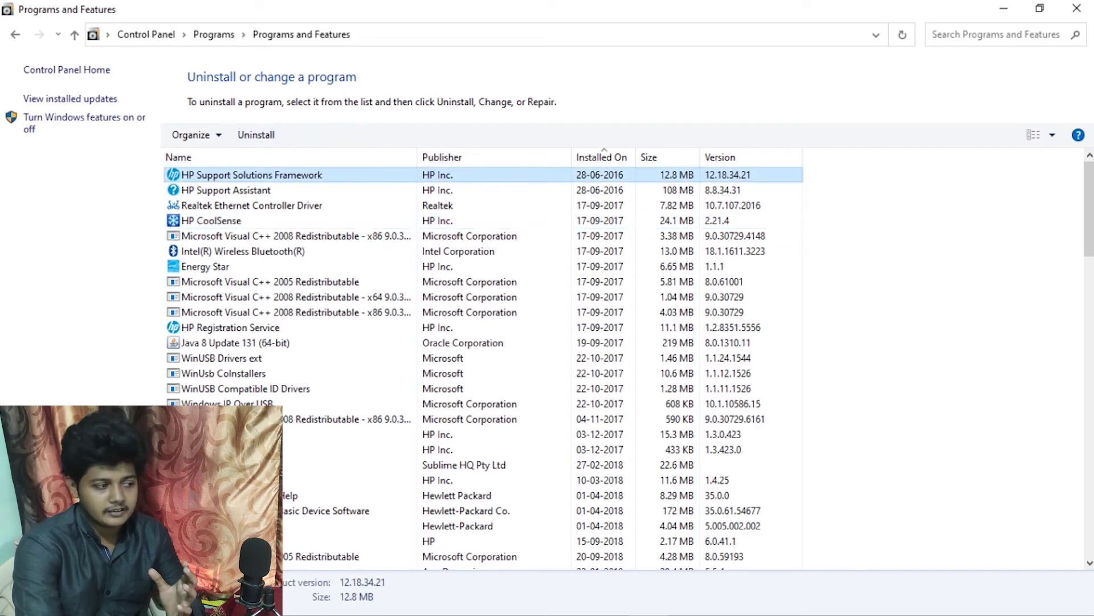
key(Down)
key(Down)
key(Down)
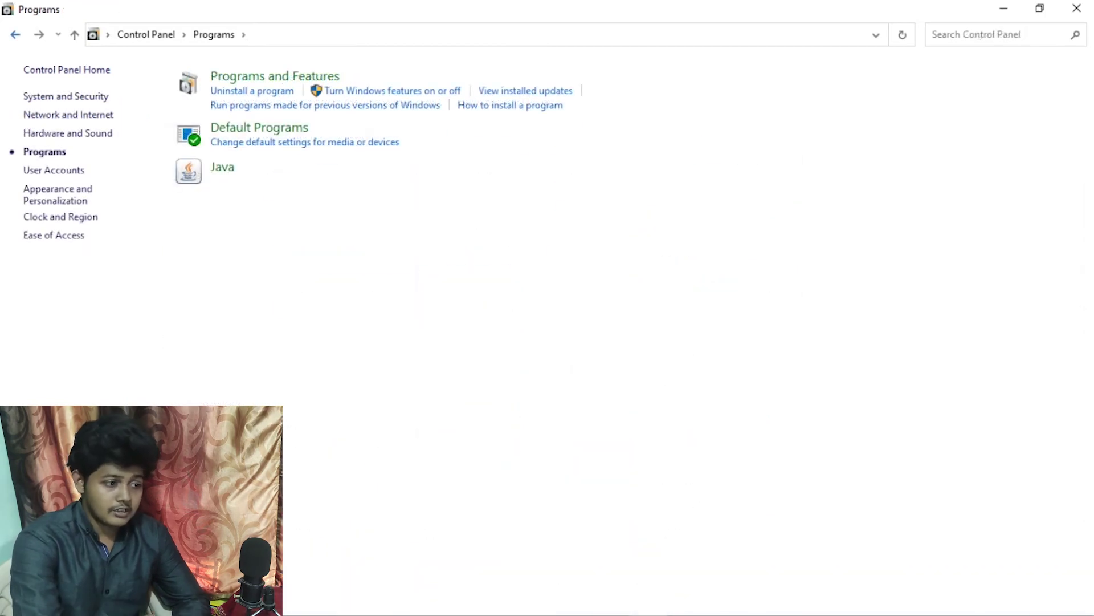
Return to the Control Panel home and open the User Accounts page for managing another account.
key(alt+Left)
click(644, 122)
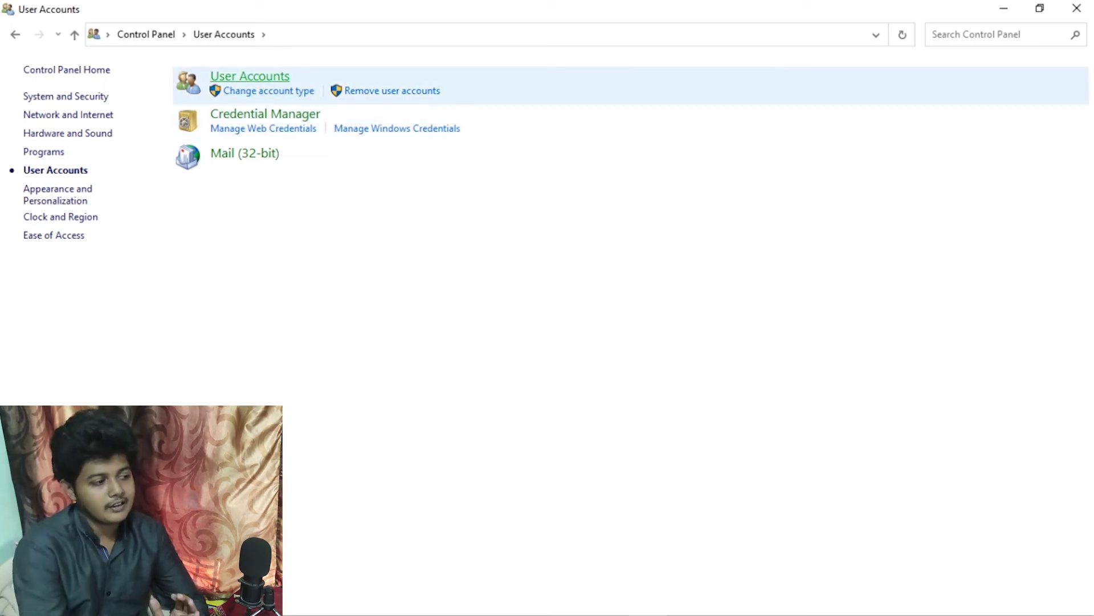
click(250, 76)
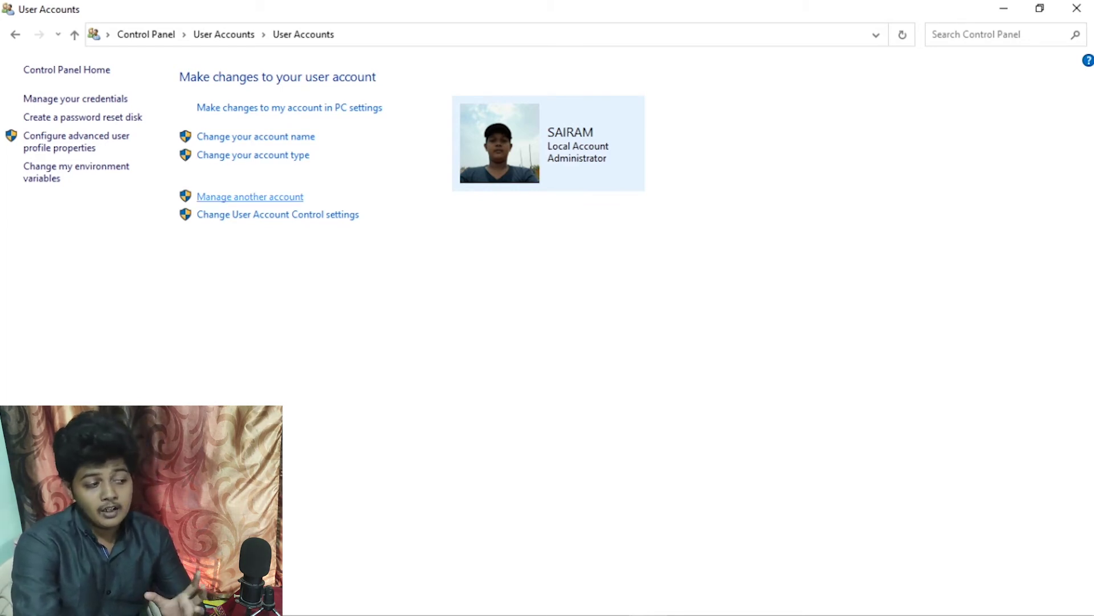
click(251, 196)
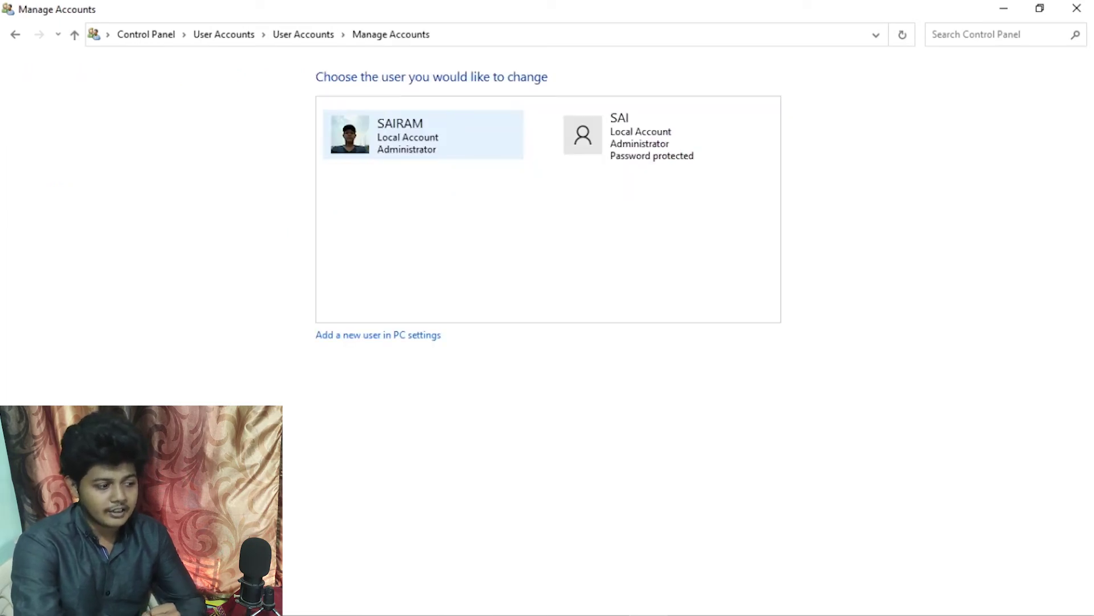
Go through adding a new user in PC settings up to the form for a user without a Microsoft account, and close it without creating one.
click(378, 335)
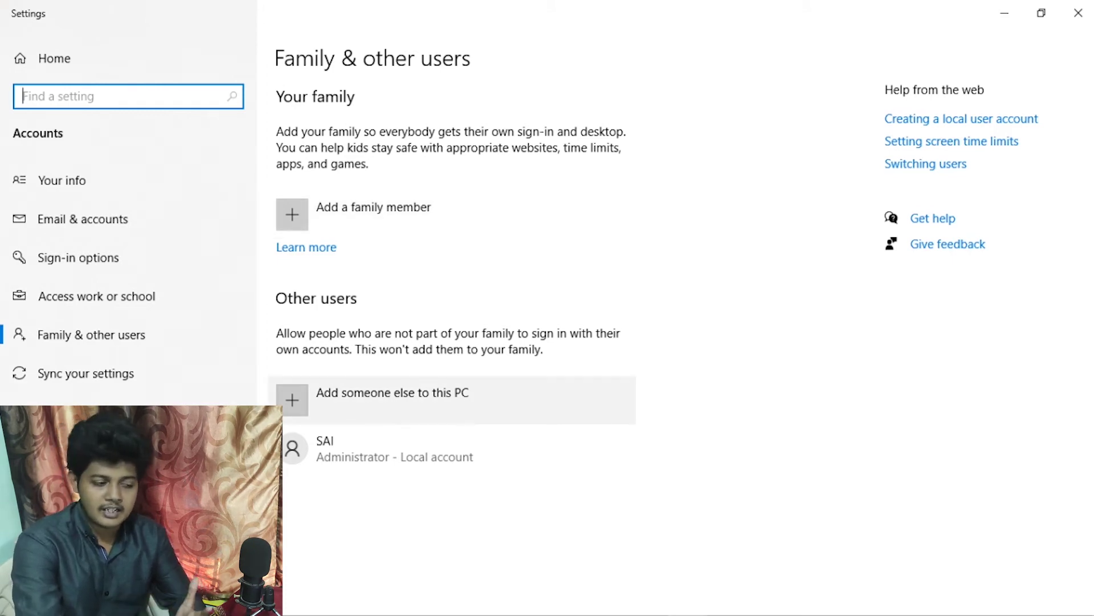
click(392, 399)
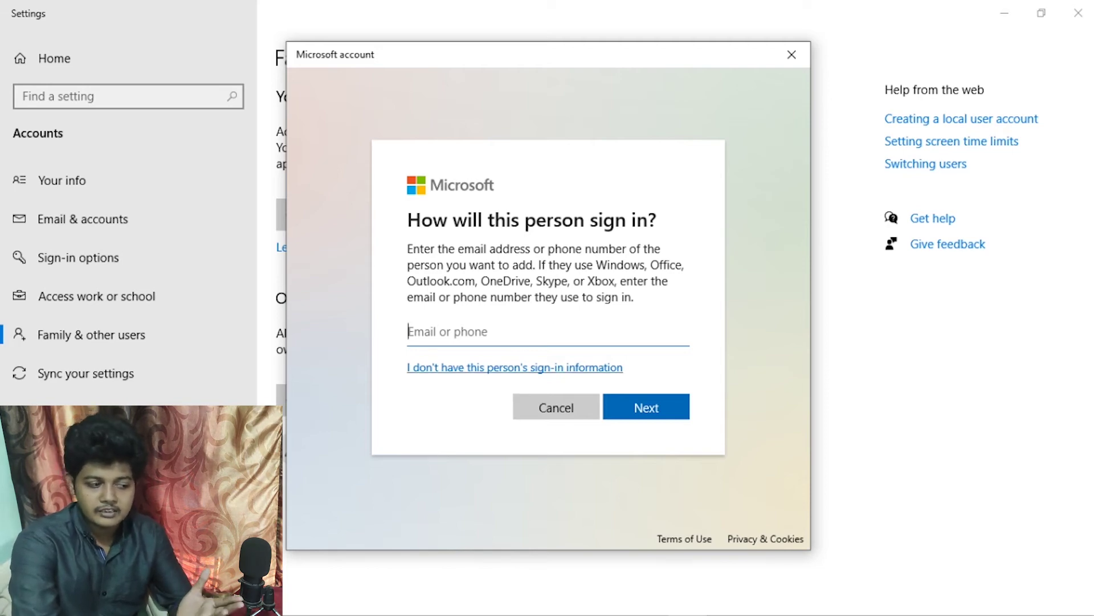
click(515, 367)
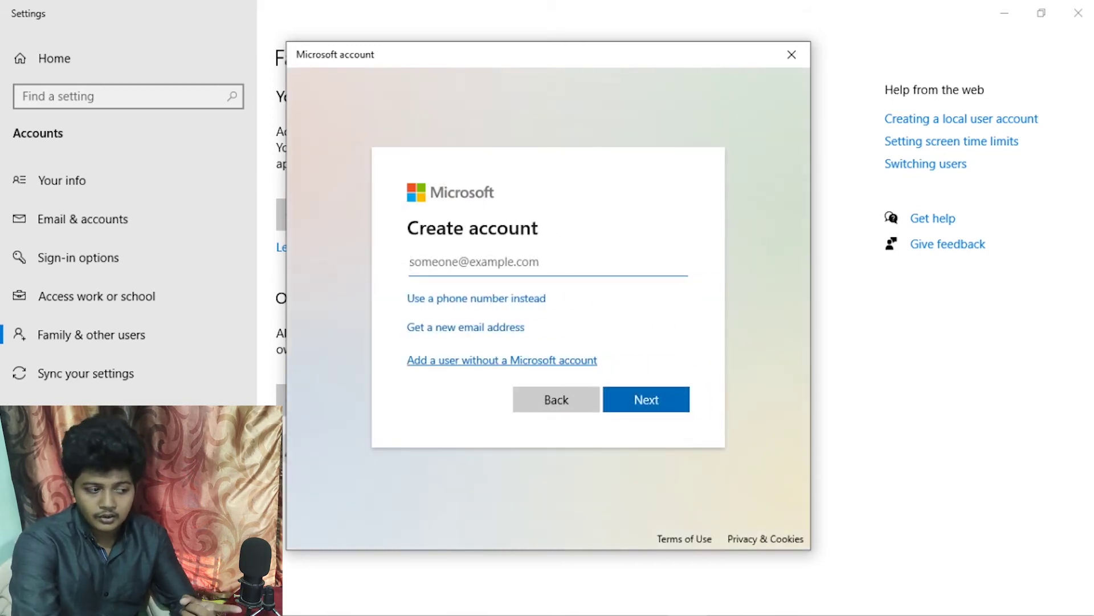
click(501, 359)
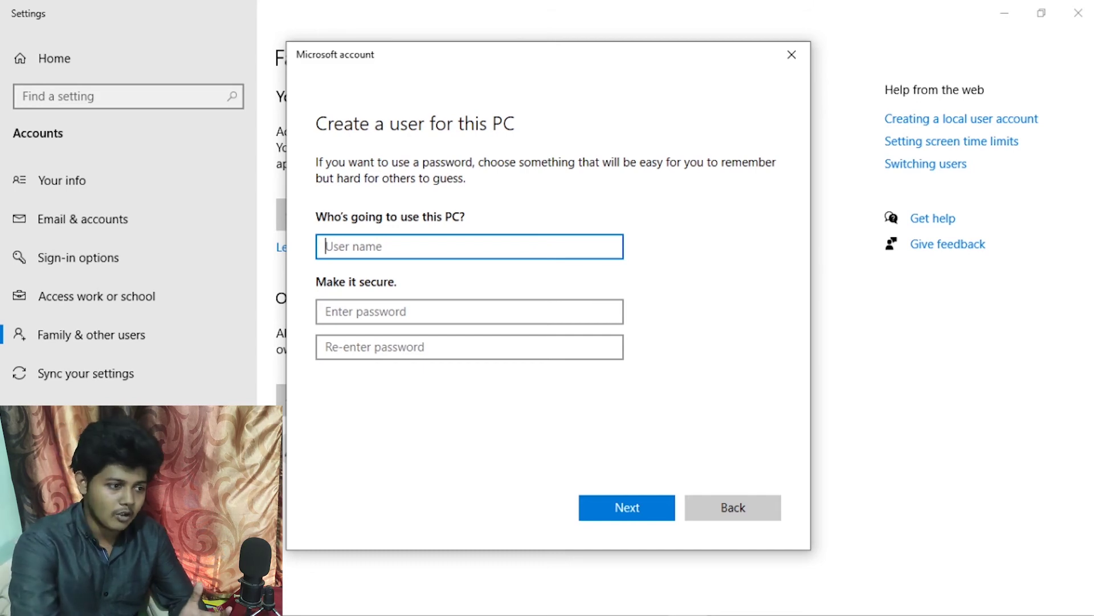
click(791, 54)
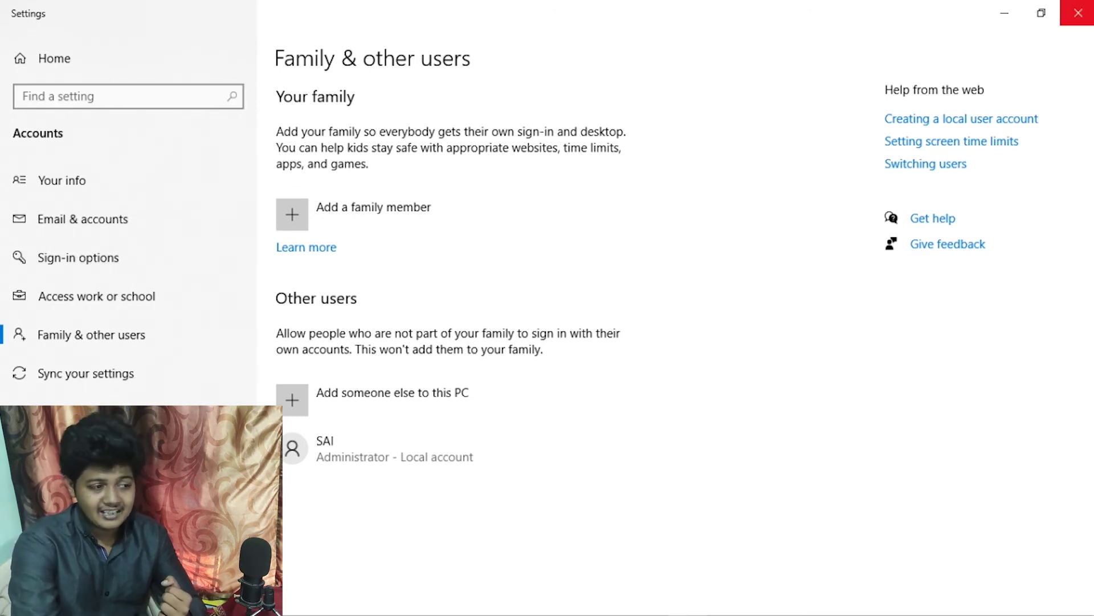
click(1078, 12)
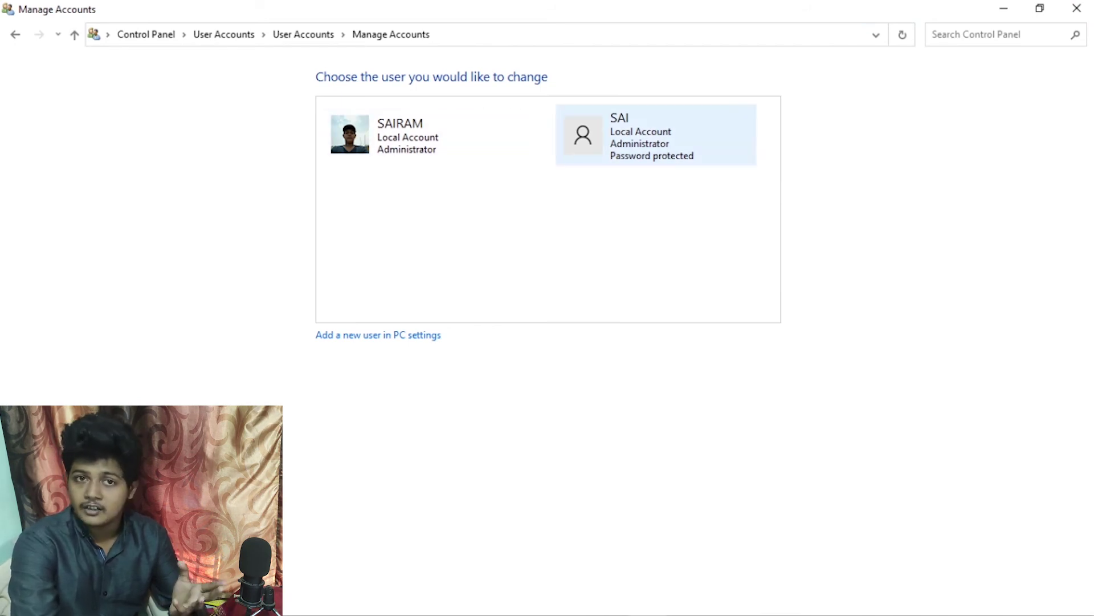
Review the change options for the password-protected local account and return to the Control Panel home.
click(656, 135)
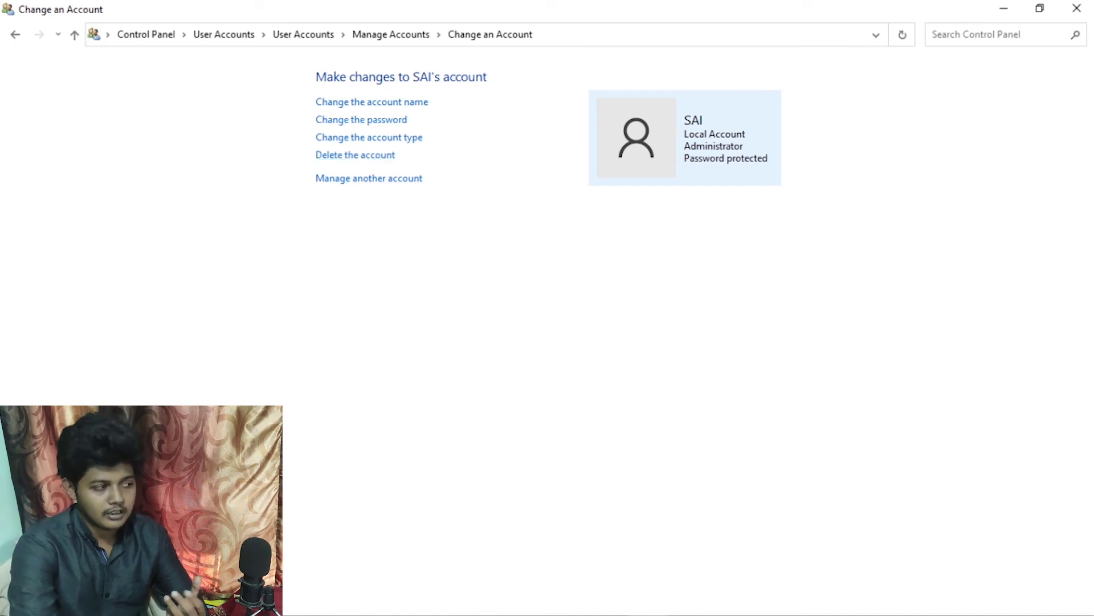
key(alt+Left)
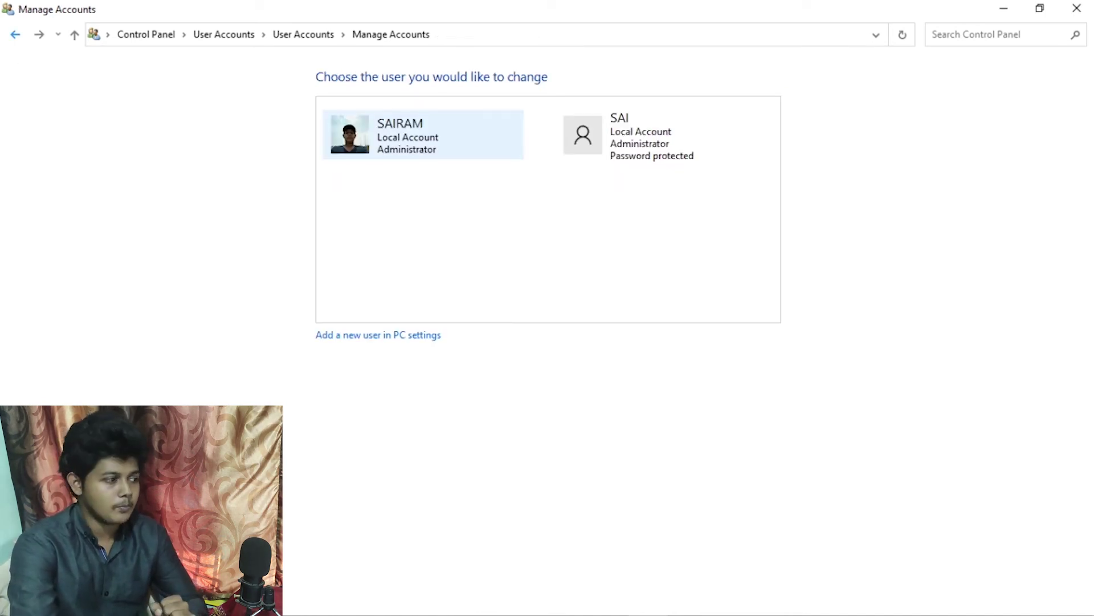
key(alt+Left)
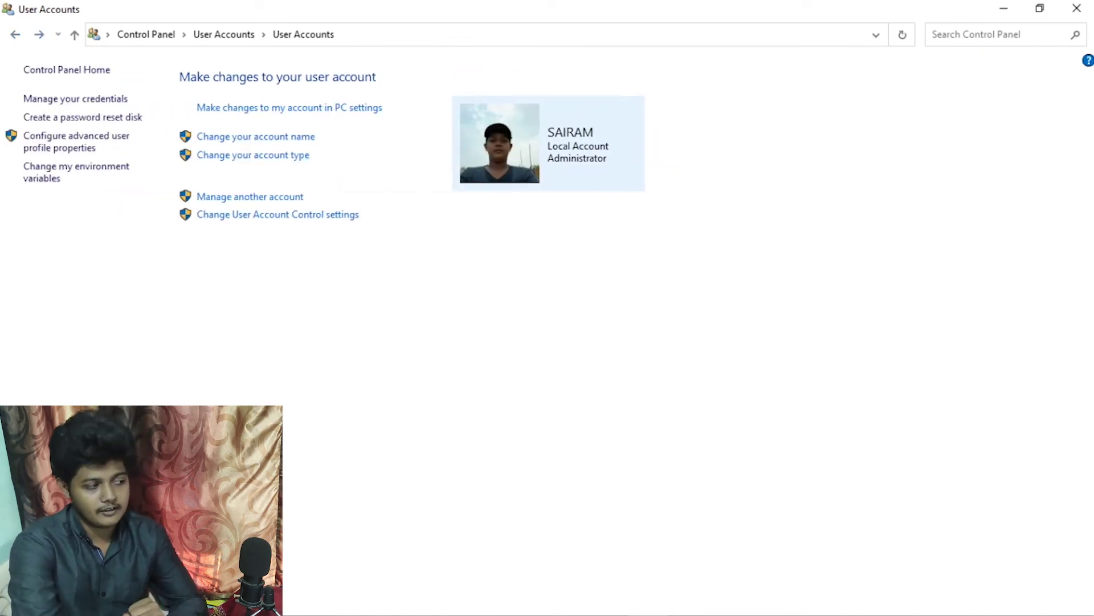
click(16, 34)
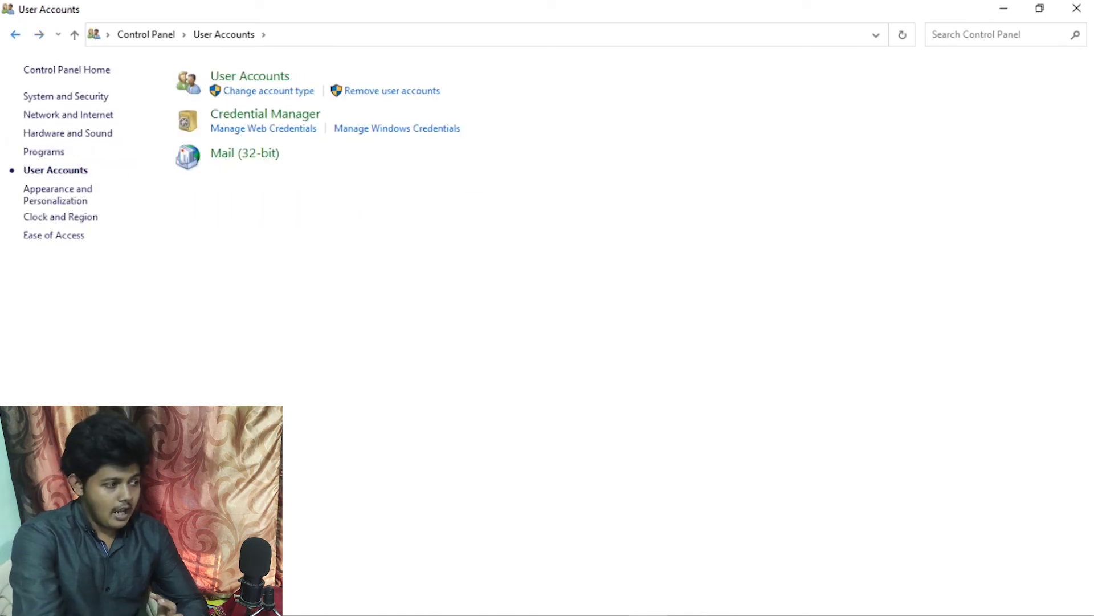
key(alt+Left)
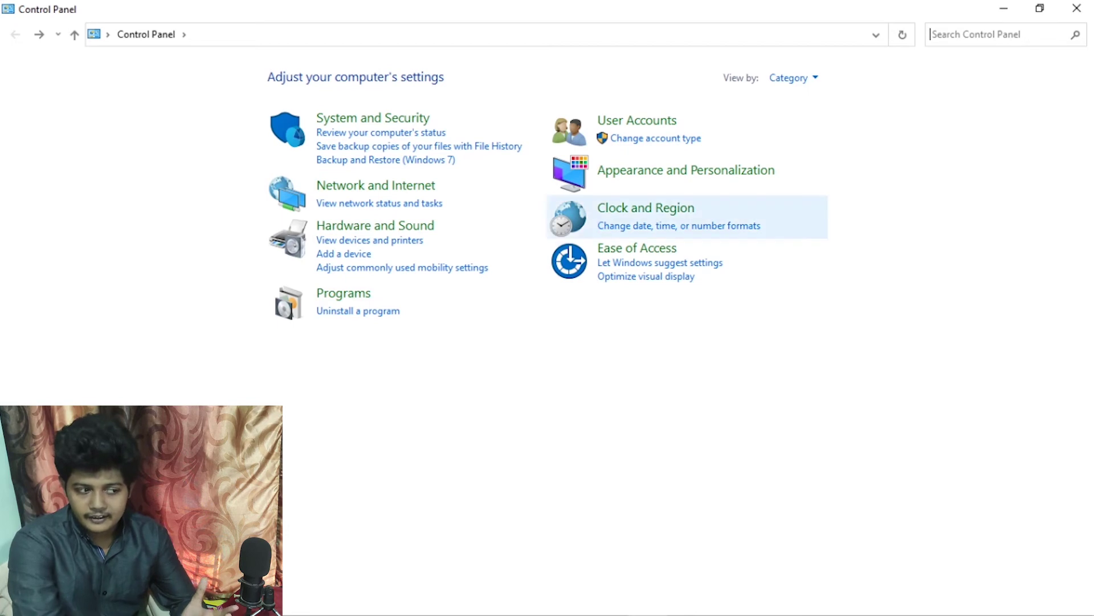
Open the Taskbar and Navigation settings from Appearance and Personalization and review the taskbar options.
click(689, 171)
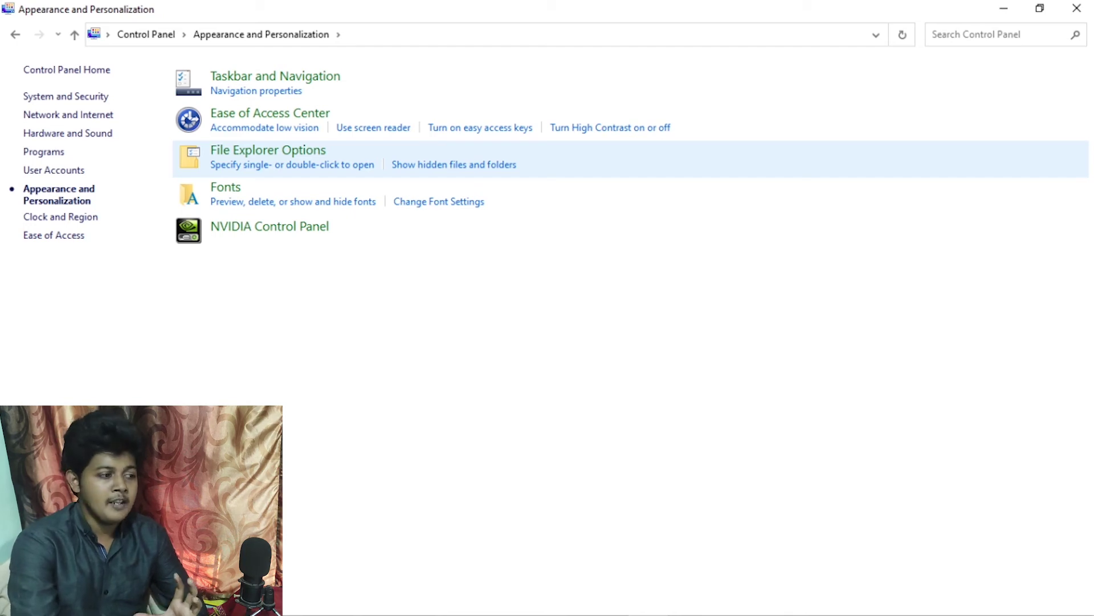
click(319, 80)
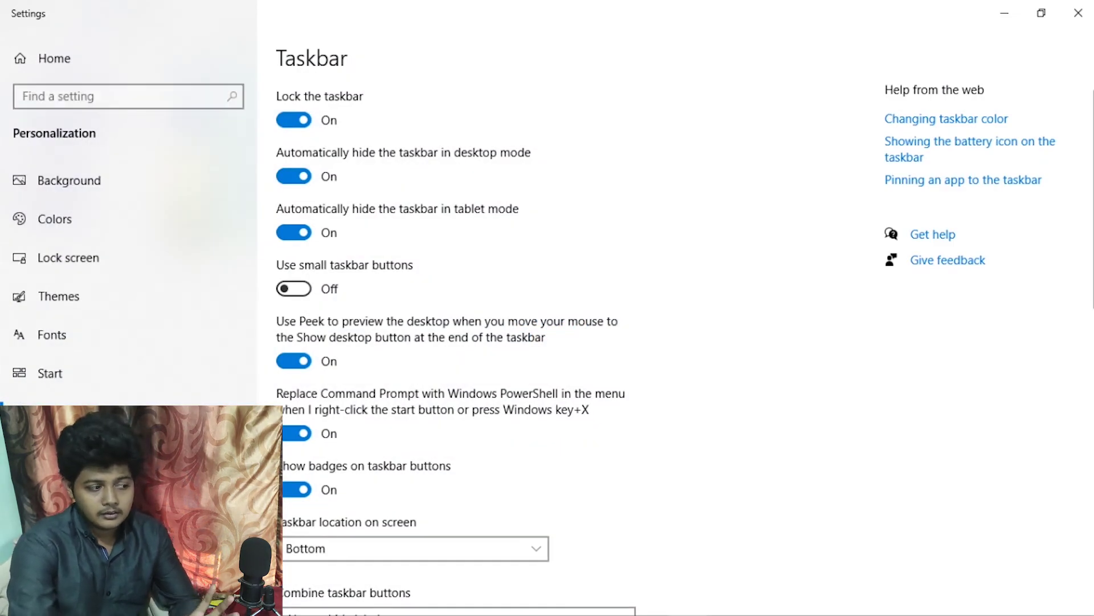
scroll(655, 342, down, 2)
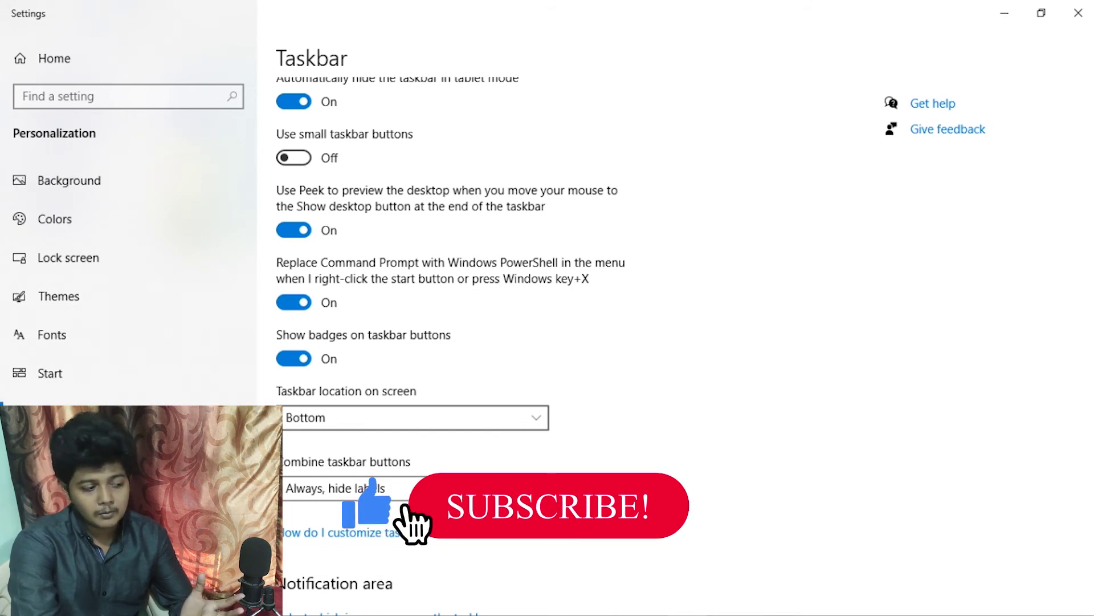
Try the taskbar location on screen as Left and Right, and set it back to Bottom.
click(416, 417)
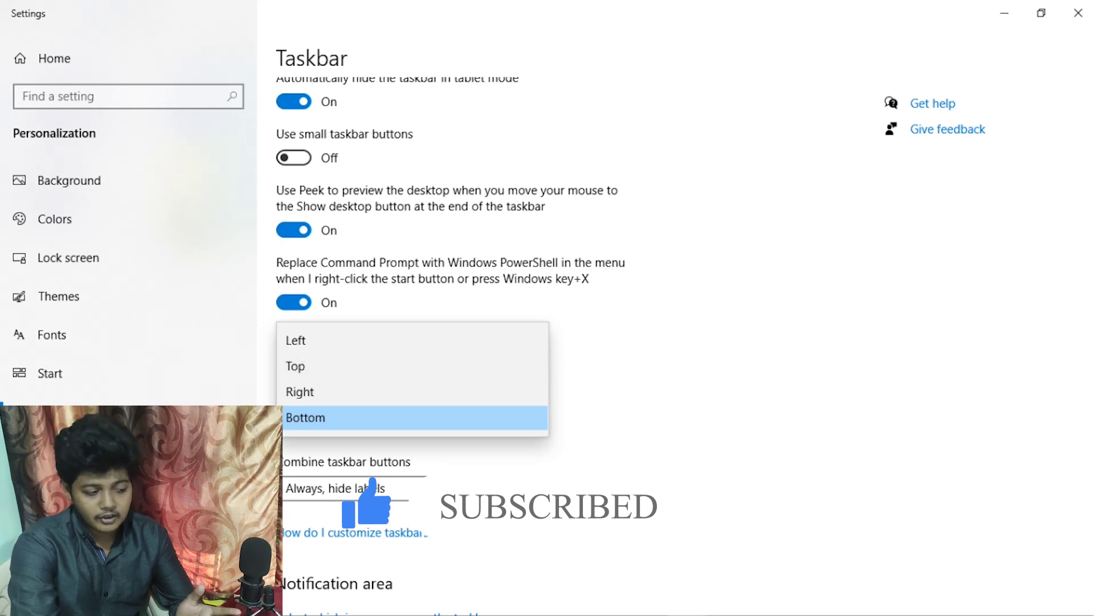
click(342, 340)
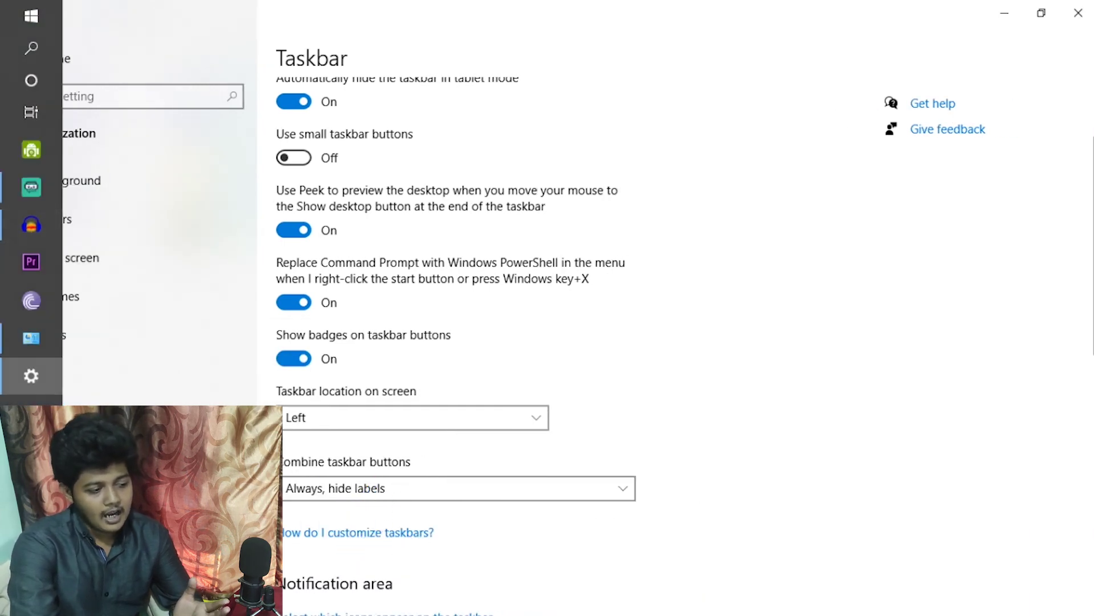
click(410, 417)
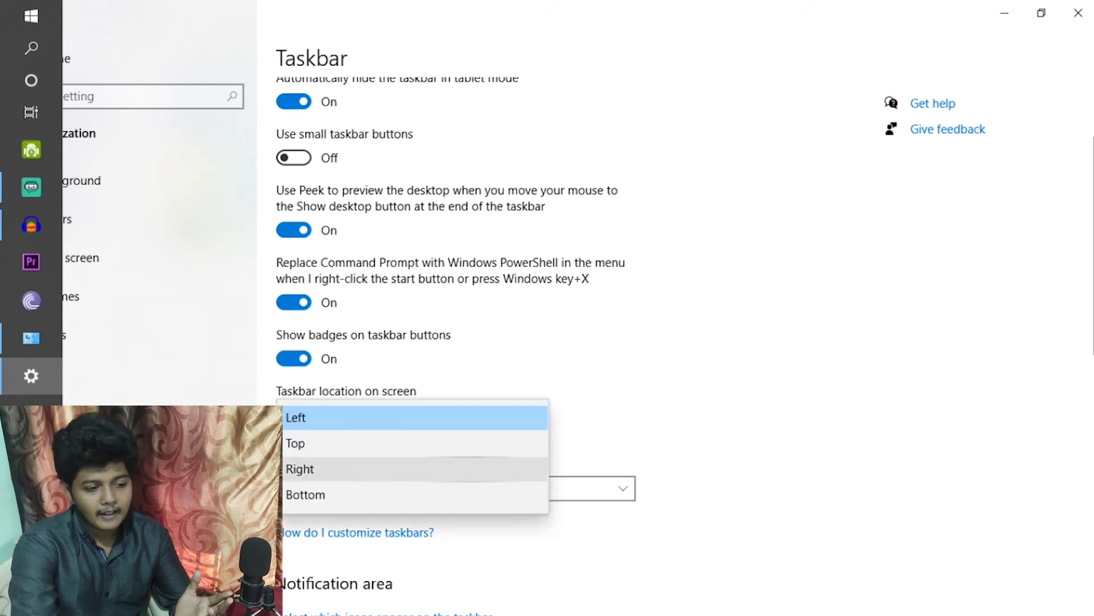
click(342, 468)
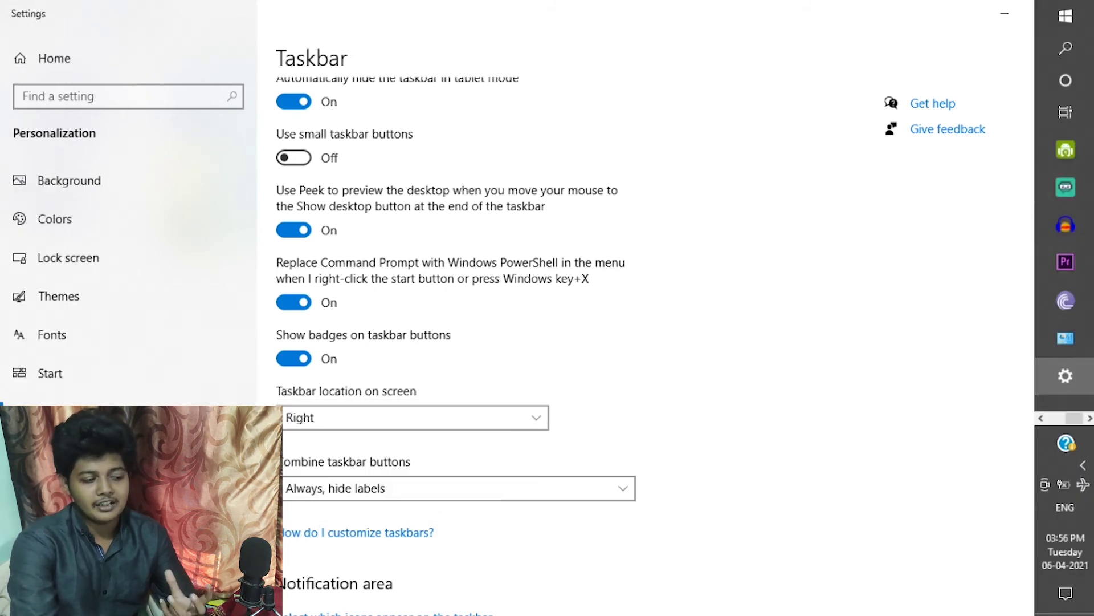
click(410, 417)
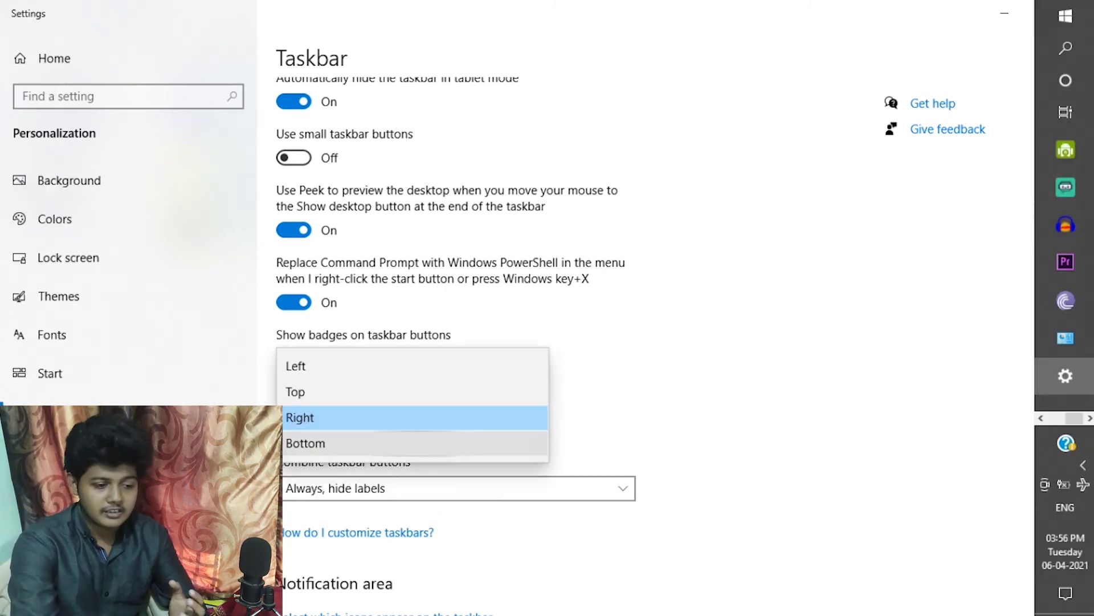
click(305, 443)
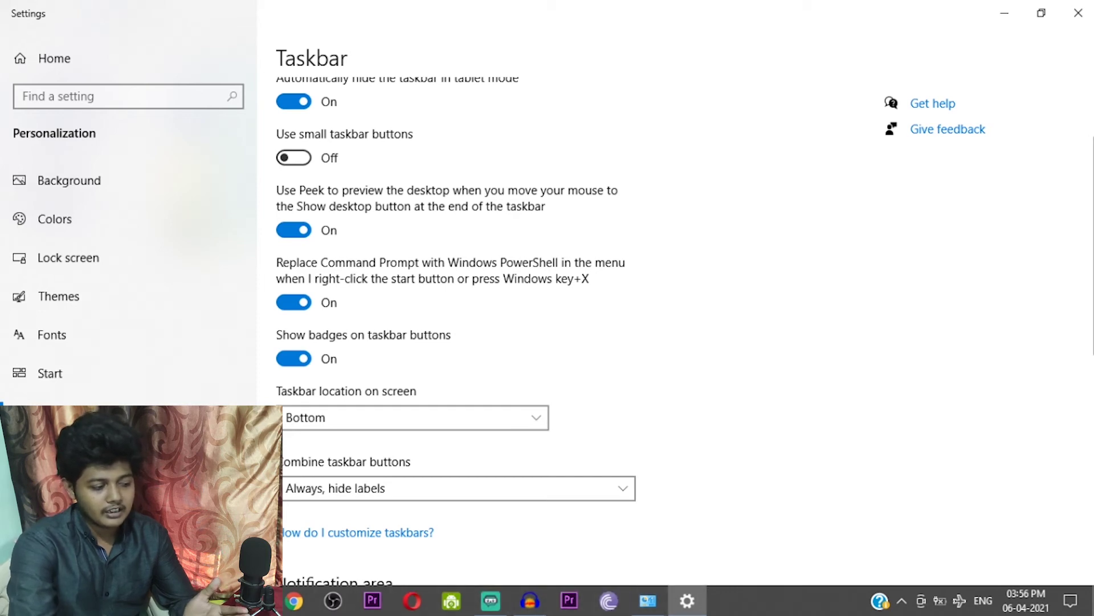
Turn the small taskbar buttons on and off again, and close the taskbar settings.
click(293, 157)
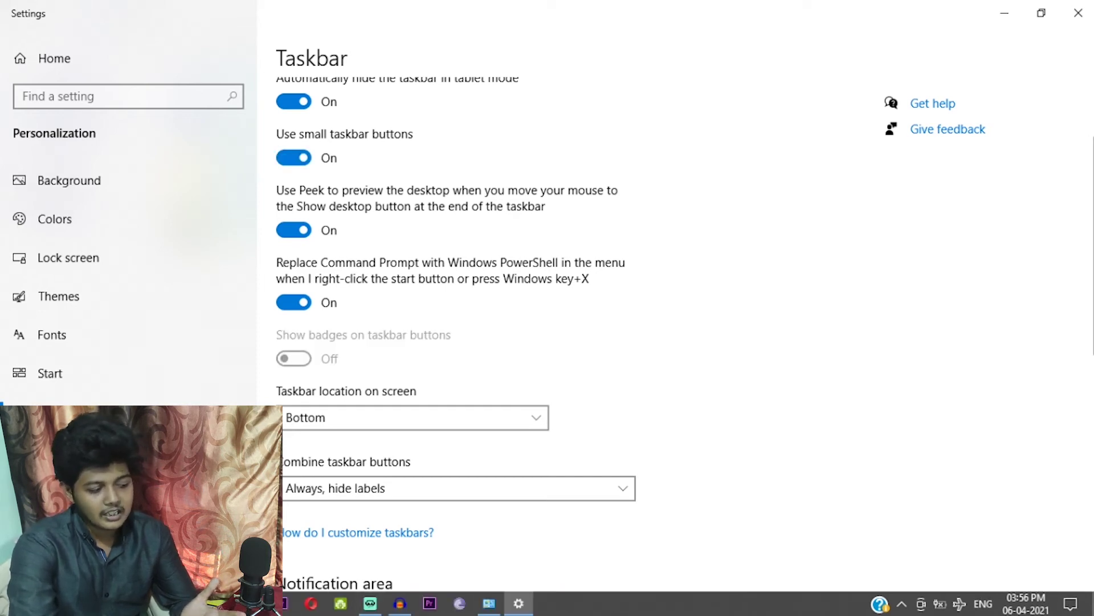
click(293, 158)
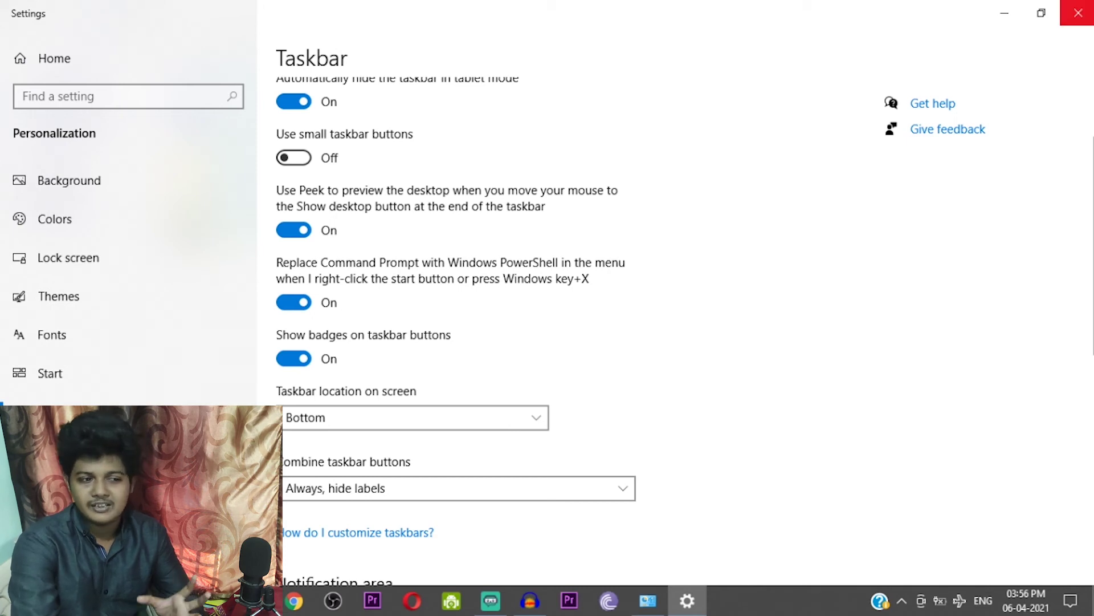
click(1078, 13)
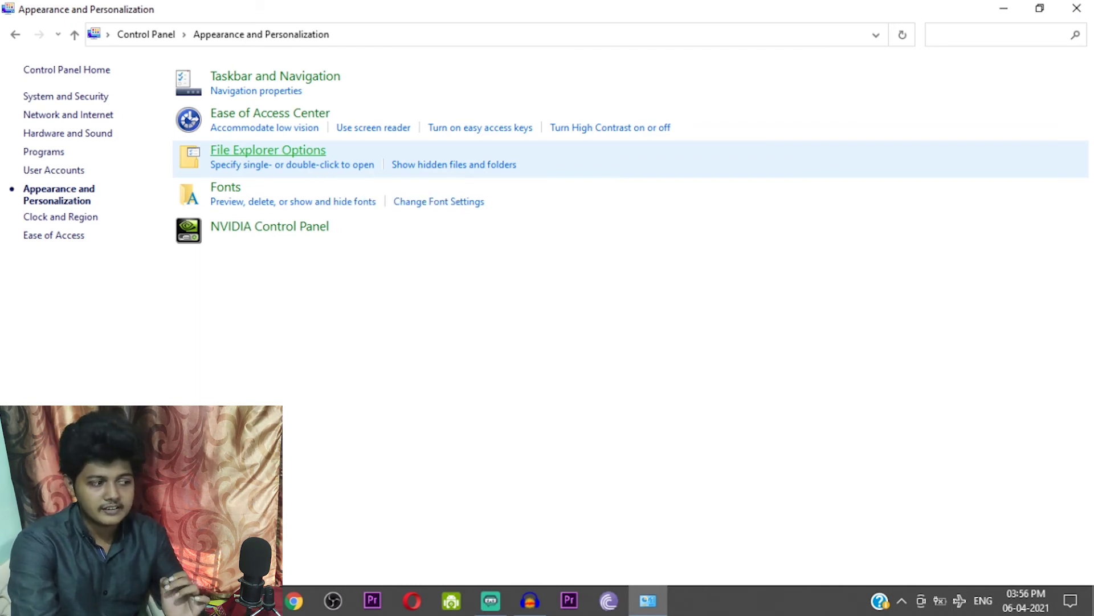
In File Explorer Options, set the advanced view settings to show hidden files, folders, and drives, and confirm.
click(268, 150)
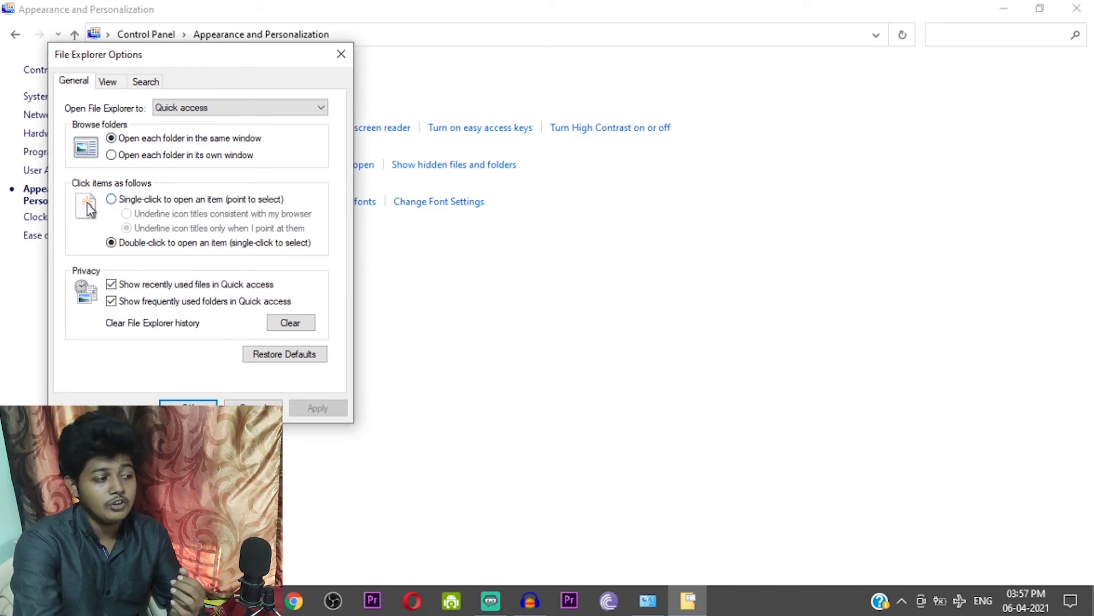
key(ctrl+Tab)
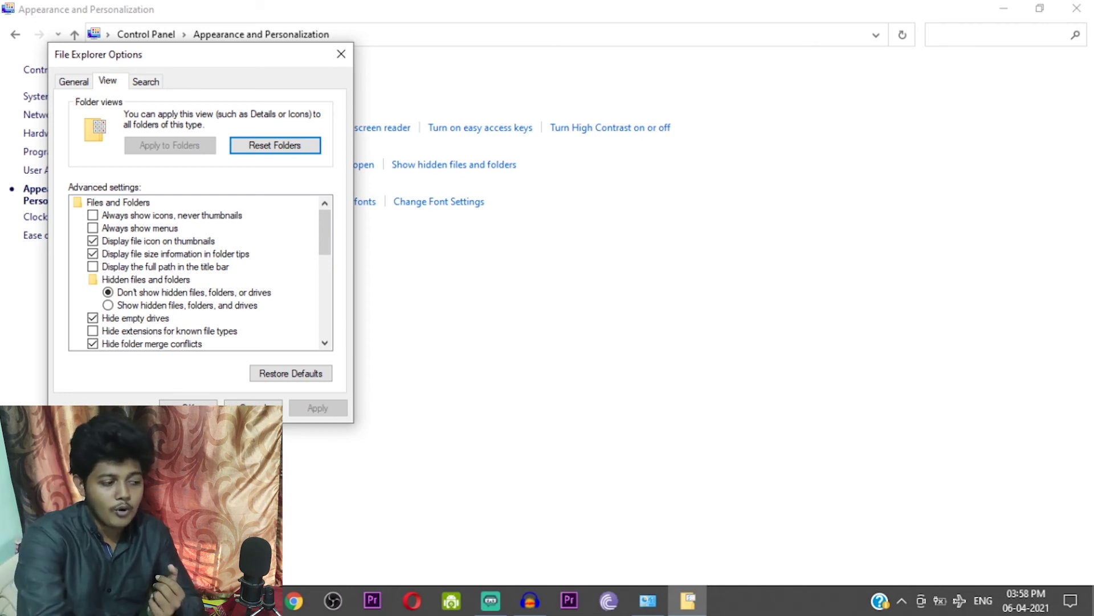
click(171, 305)
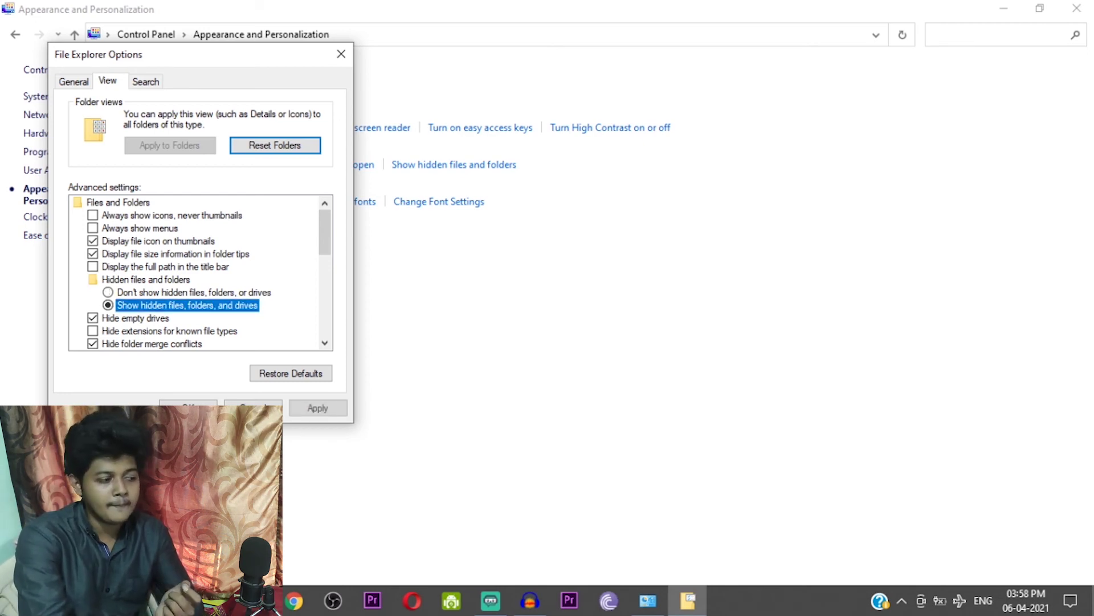
key(Return)
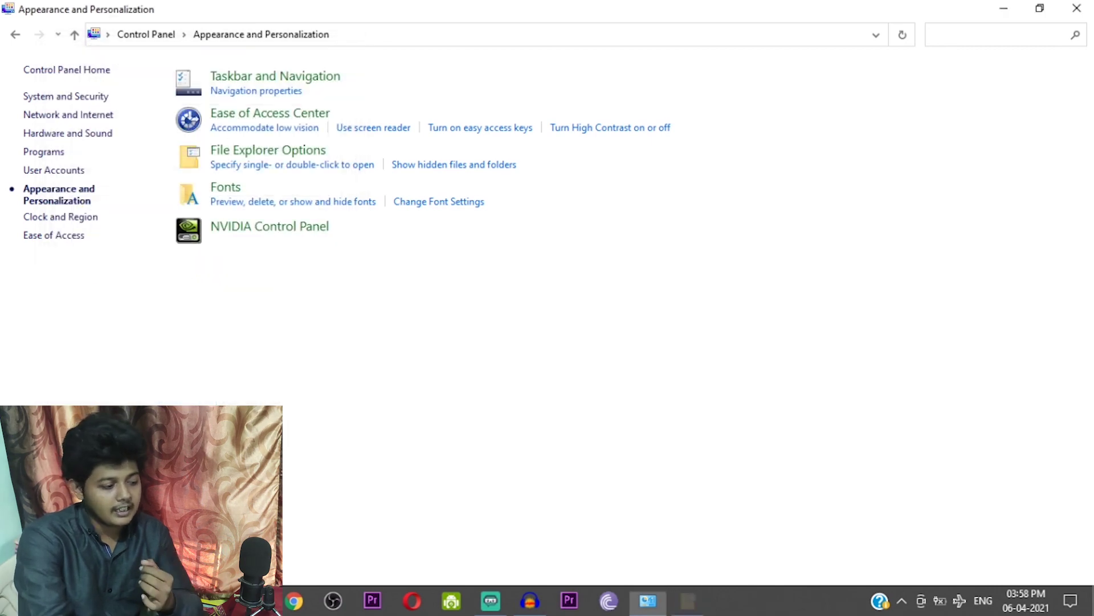
Open the WINDOWS (C:) drive in a maximized File Explorer window, examine its hidden folders and files, and close the window.
key(super+e)
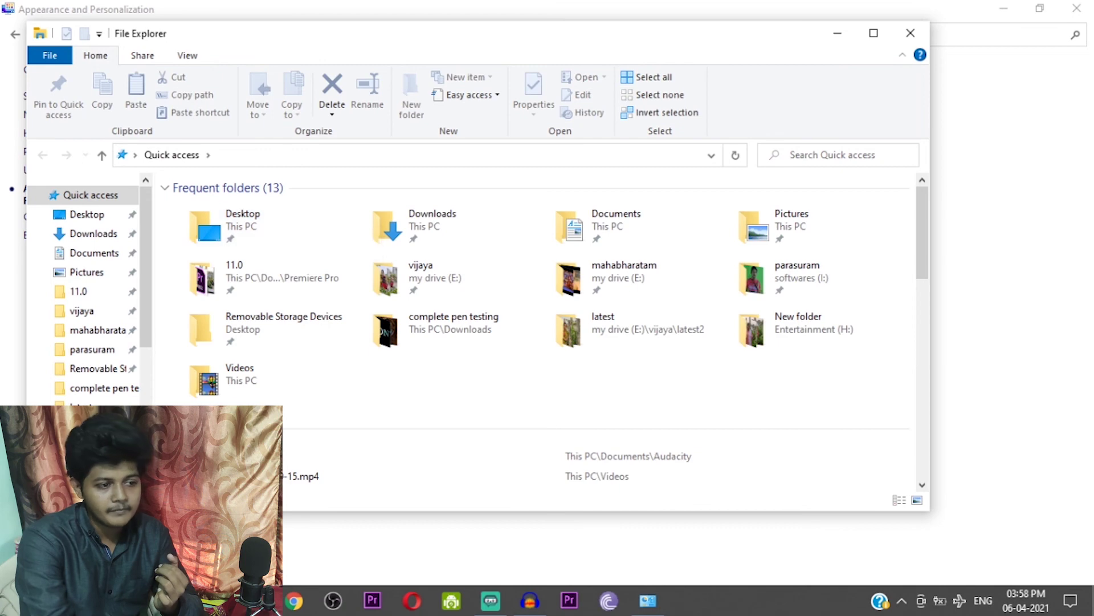
click(873, 32)
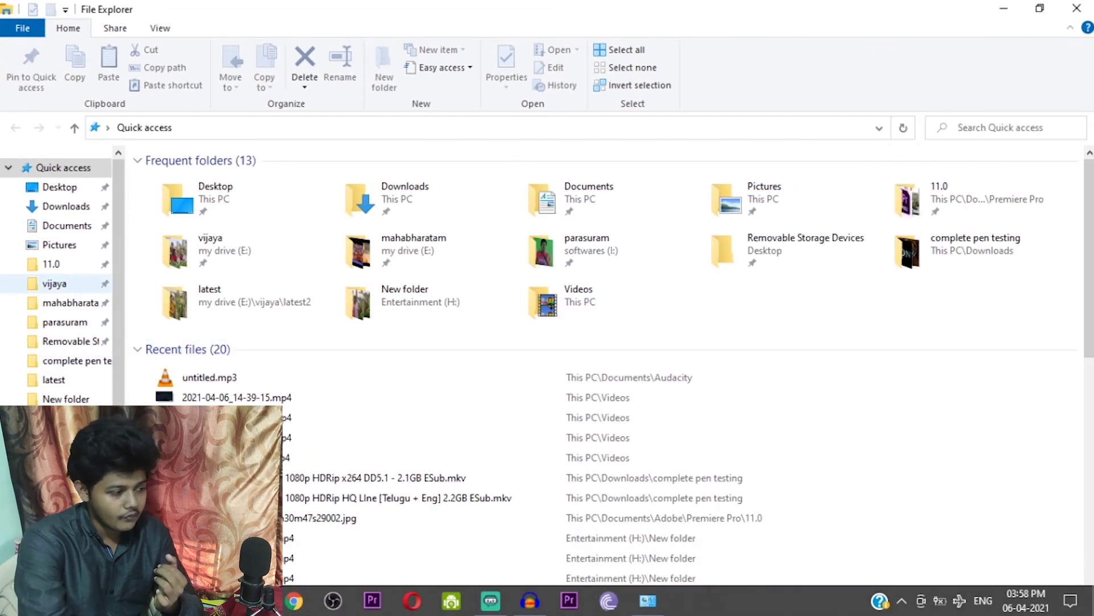
click(54, 476)
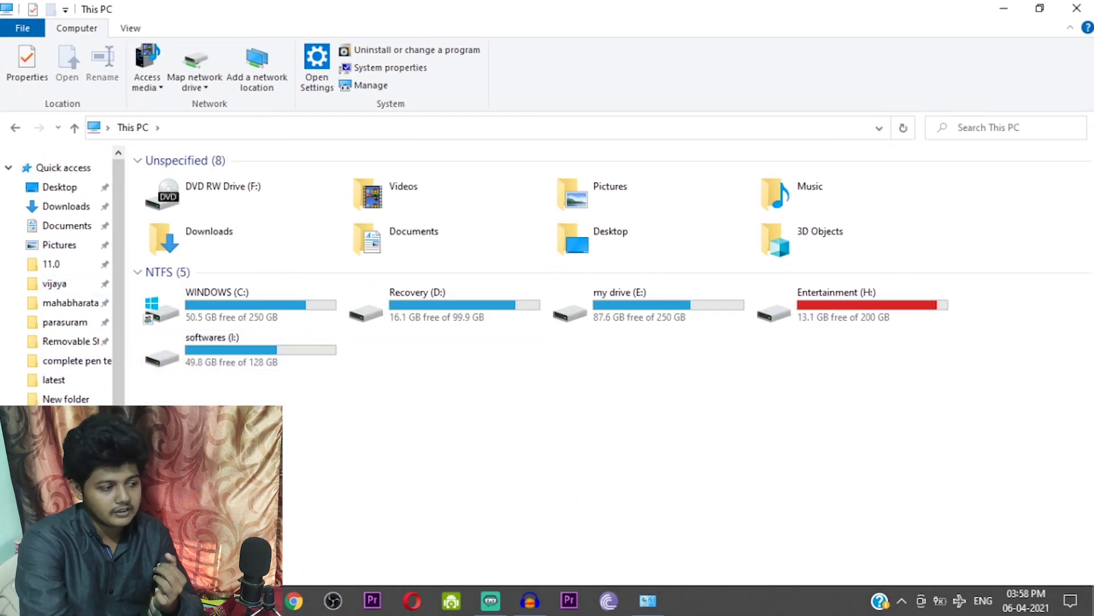
click(240, 306)
double_click(239, 306)
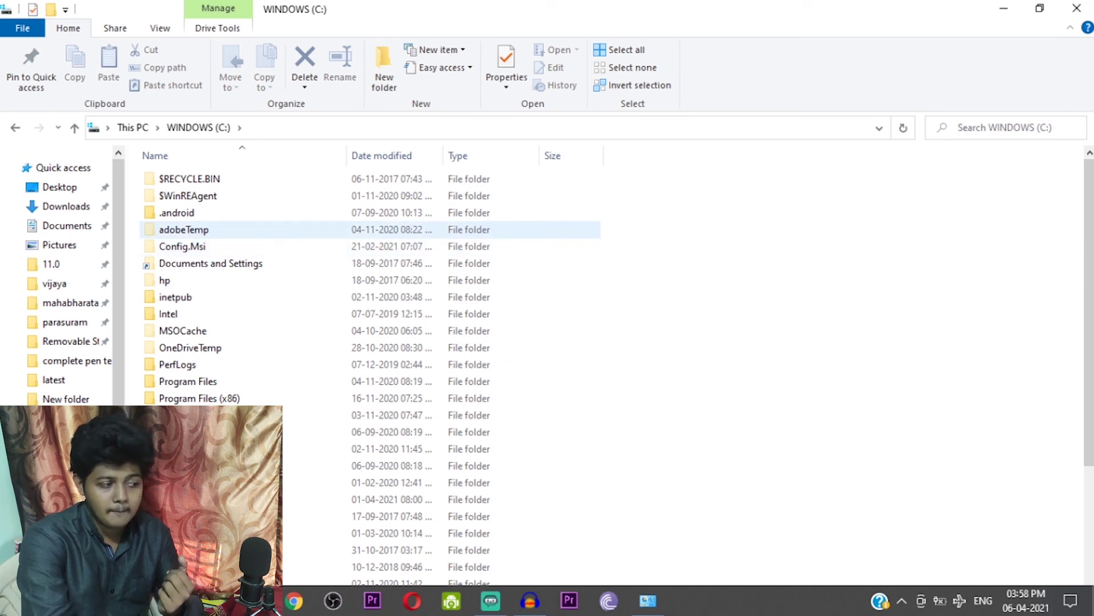
scroll(228, 368, down, 1)
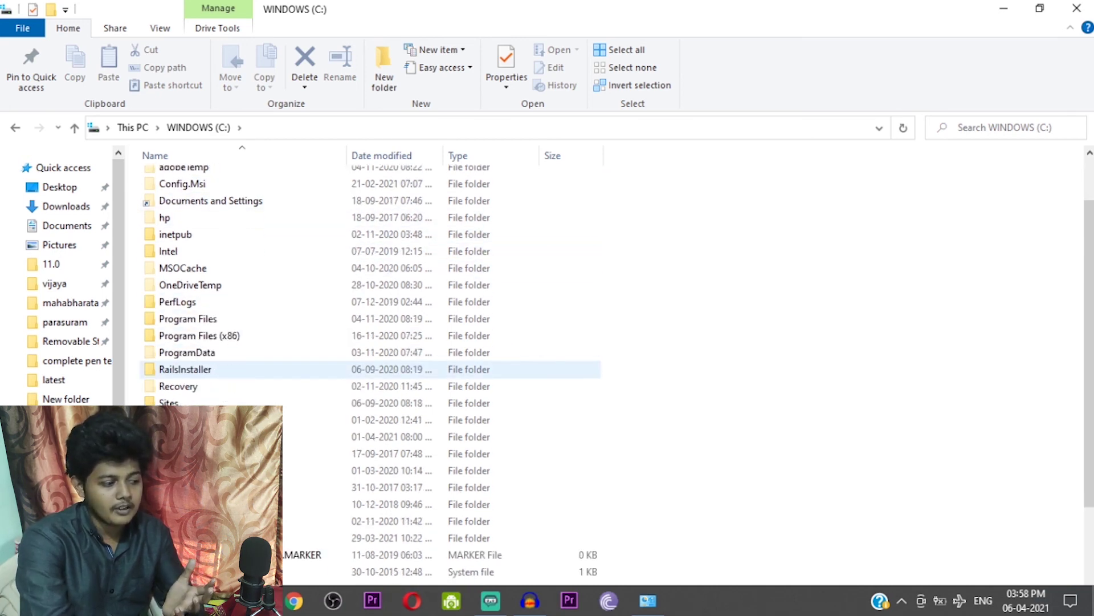
scroll(228, 368, down, 2)
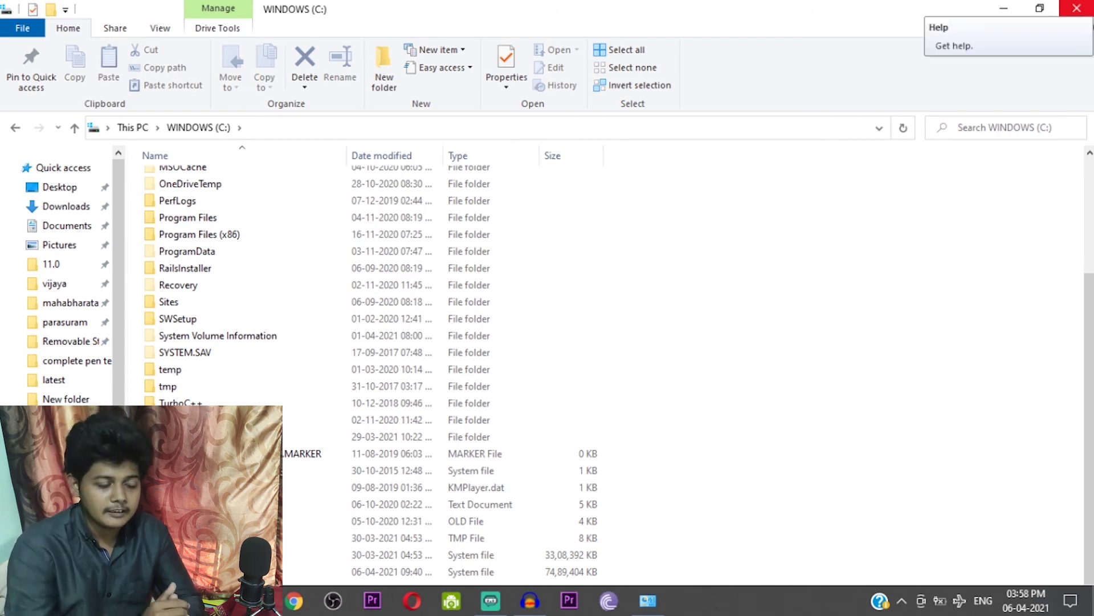
click(394, 269)
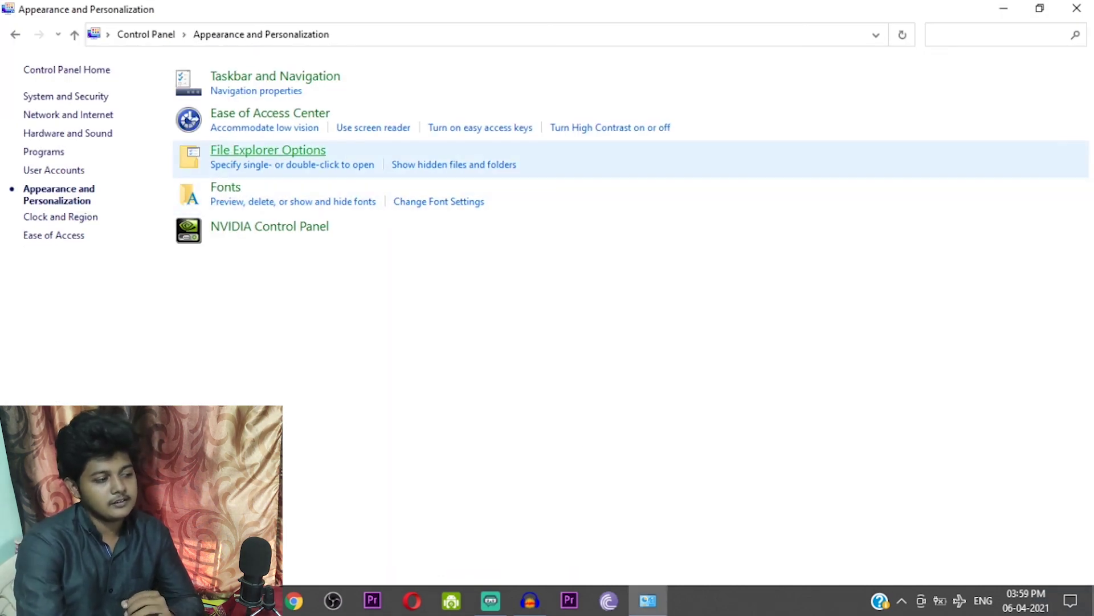
In File Explorer Options, try the advanced view setting that doesn't show hidden files, folders, or drives, review the other settings, and close the dialog.
click(243, 165)
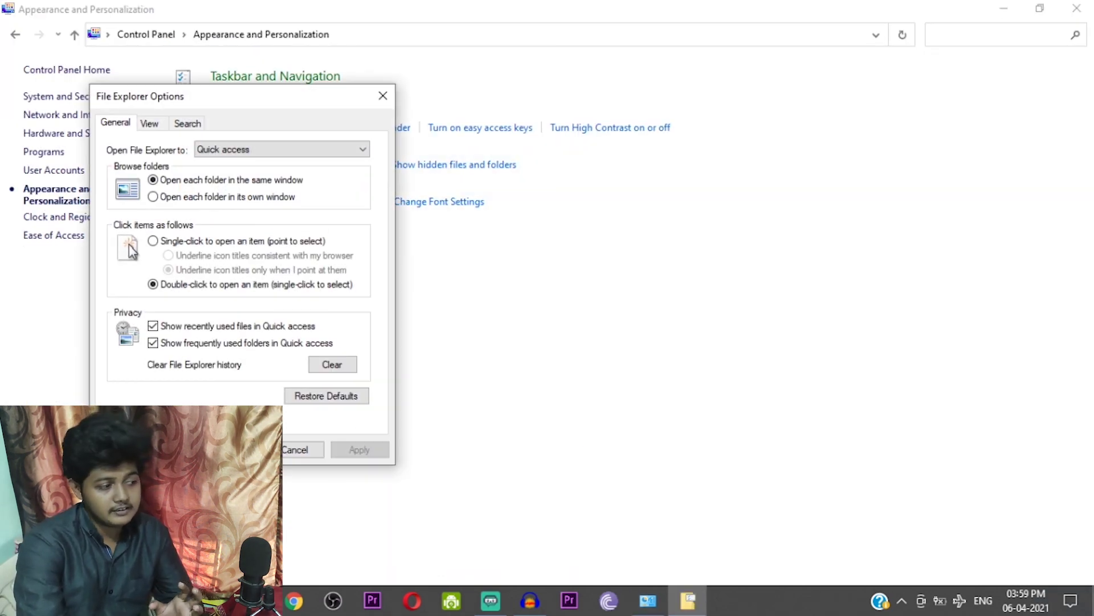
click(149, 123)
click(149, 334)
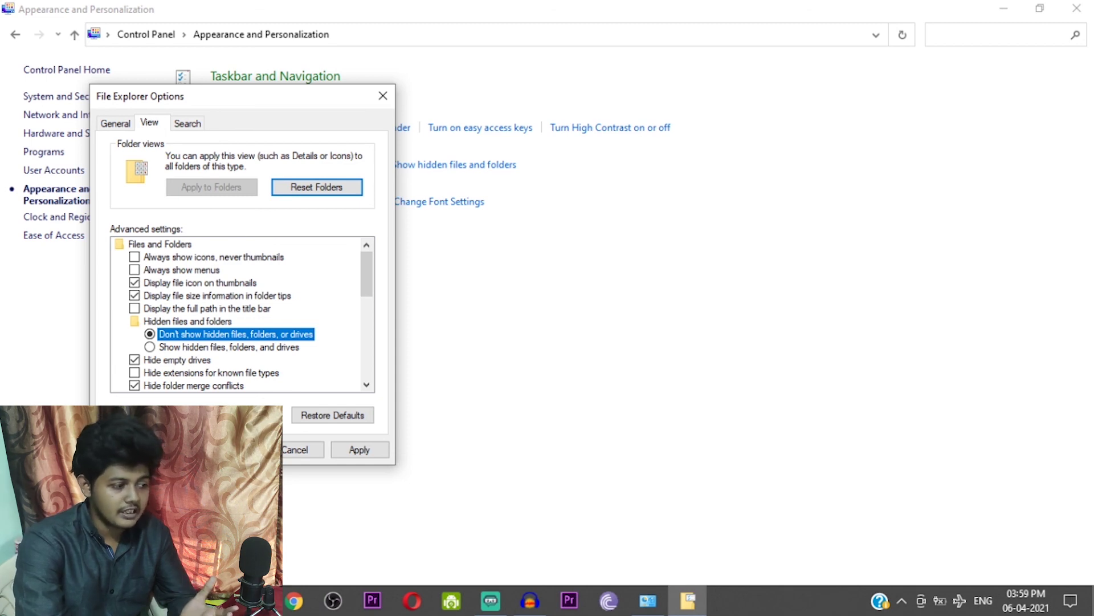
scroll(242, 313, down, 6)
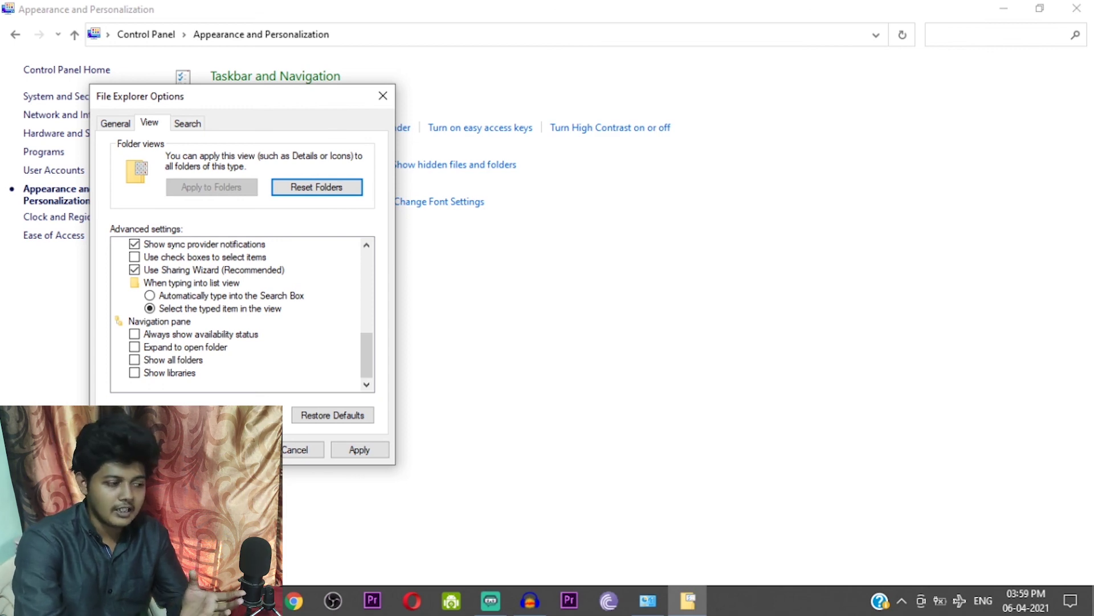
scroll(242, 314, up, 6)
click(235, 334)
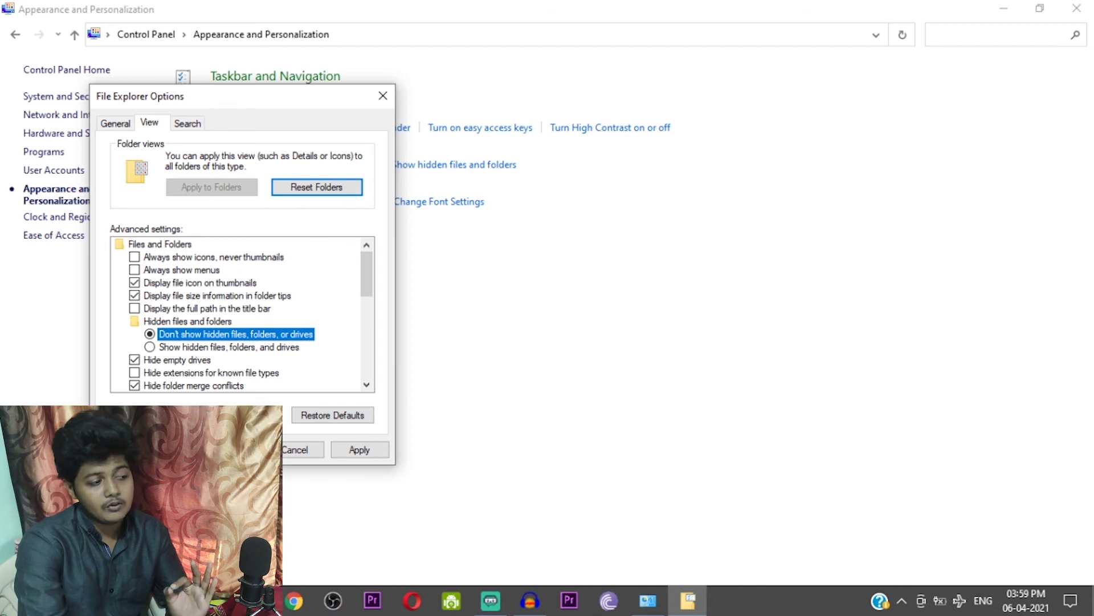
key(Escape)
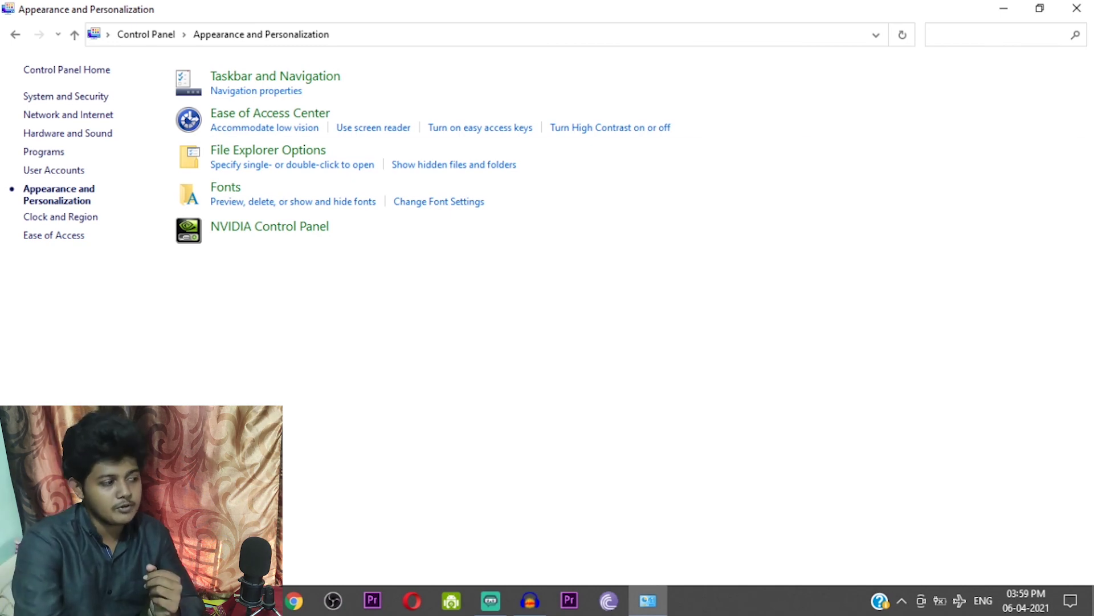
Examine the Date and Time settings and their additional clocks under Clock and Region, cancel the dialog, and return to the Control Panel home.
key(alt+Left)
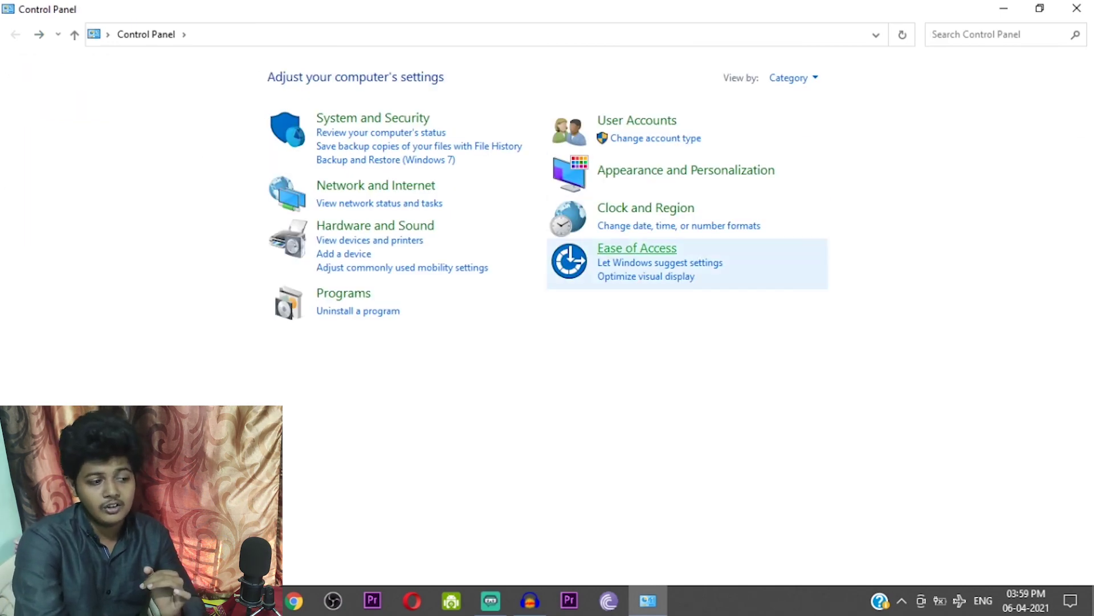
click(647, 219)
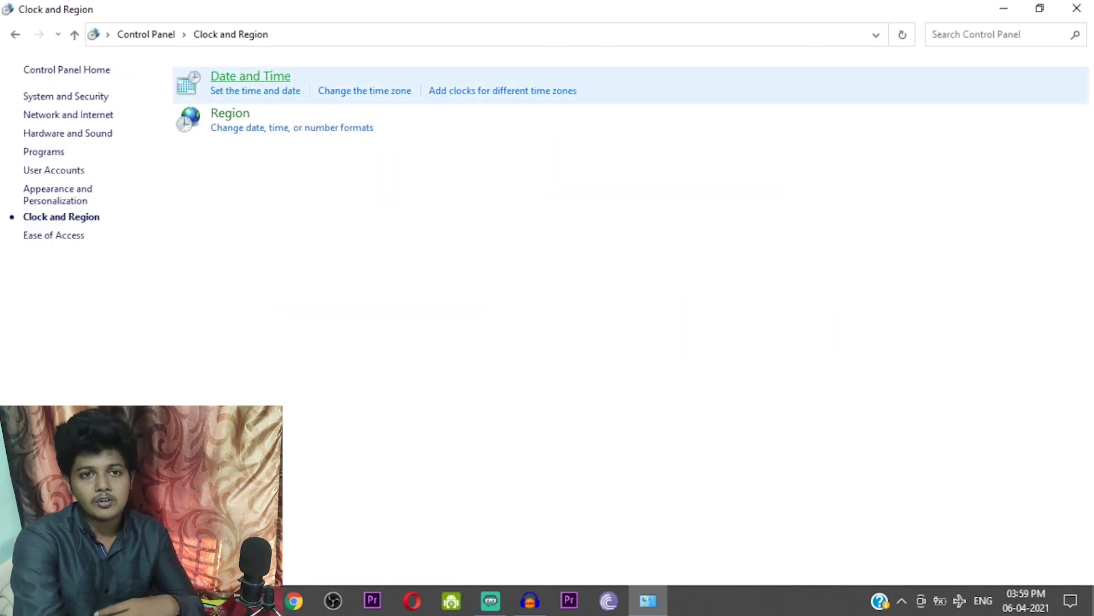
click(272, 96)
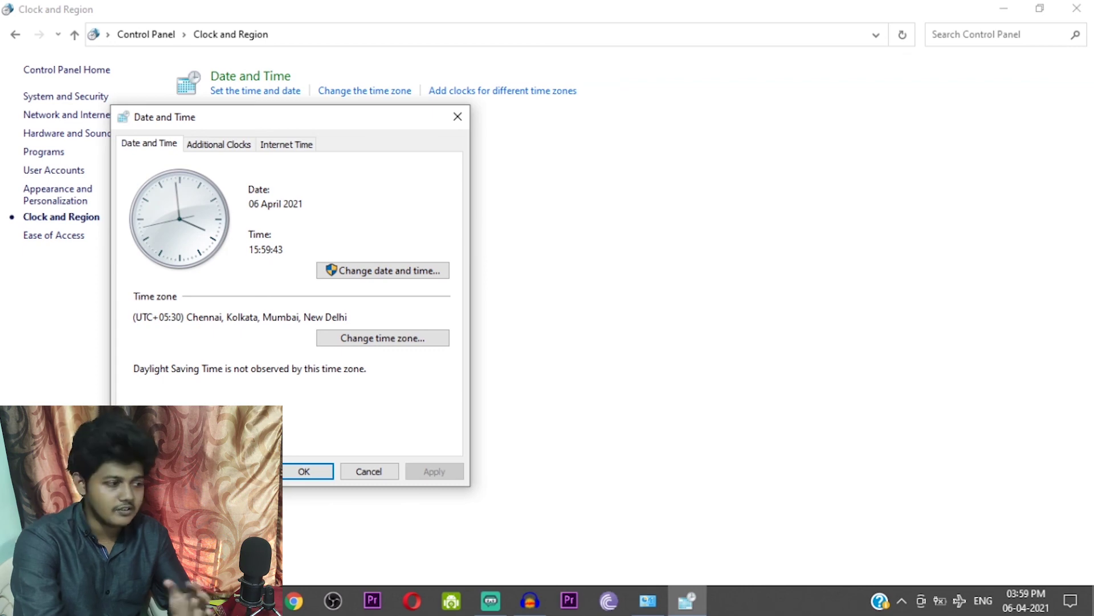
click(219, 144)
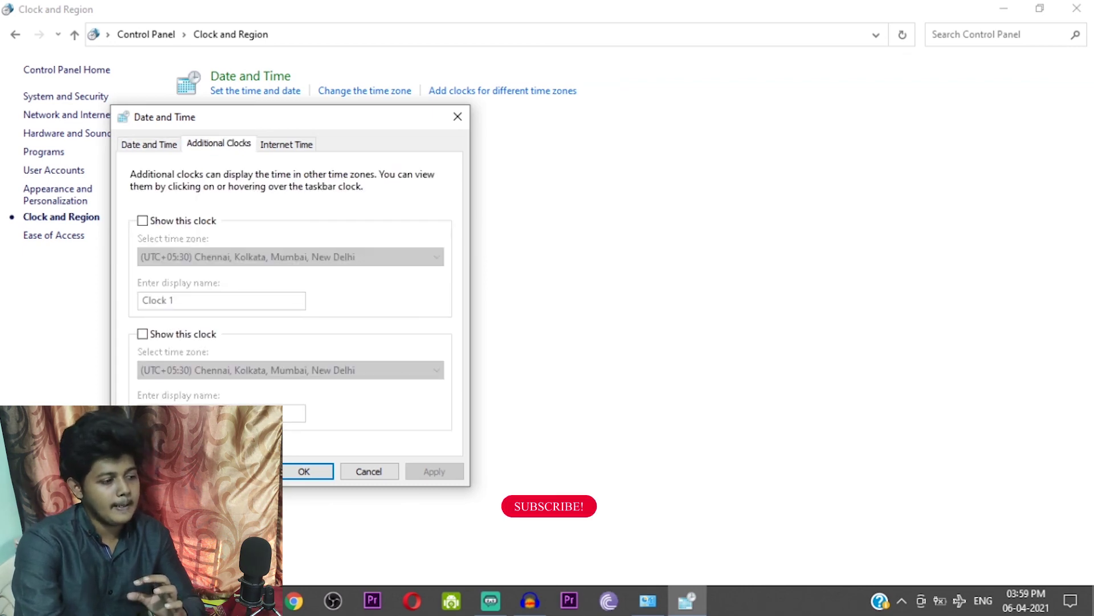
click(369, 471)
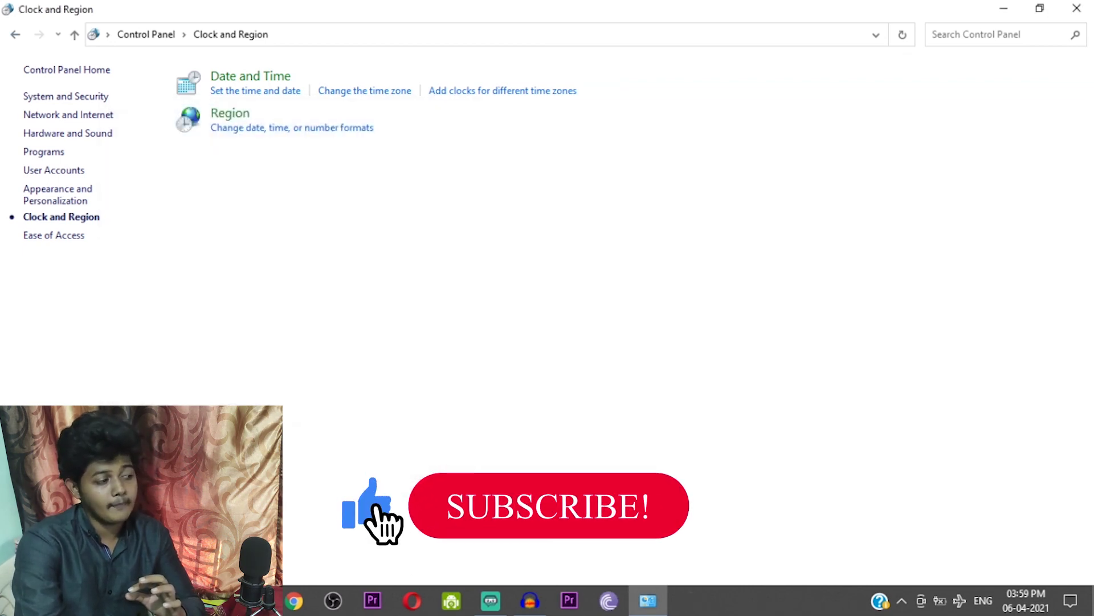
click(66, 70)
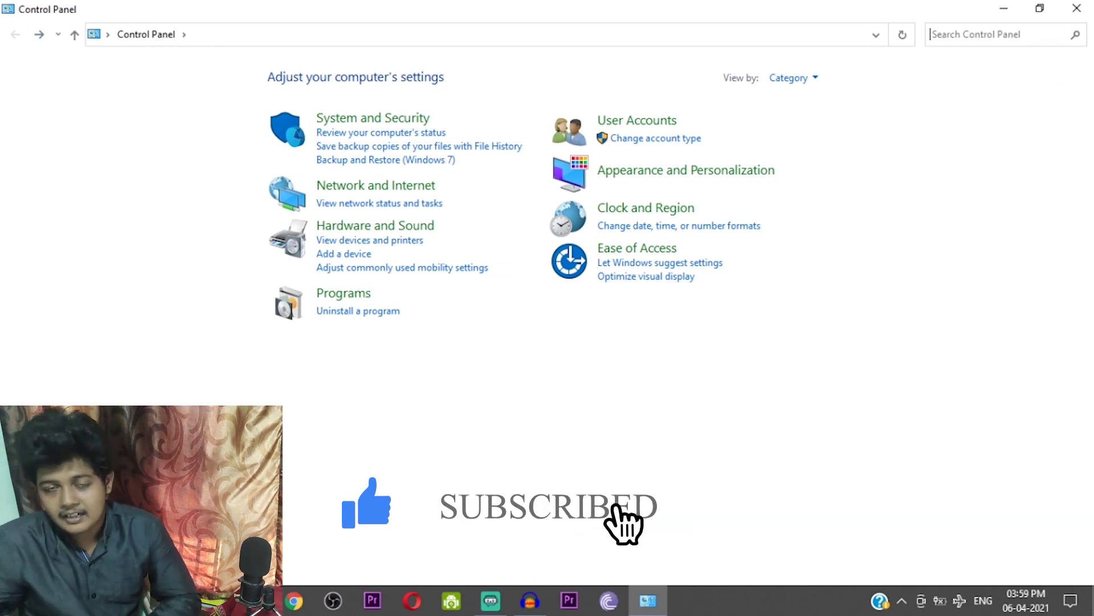